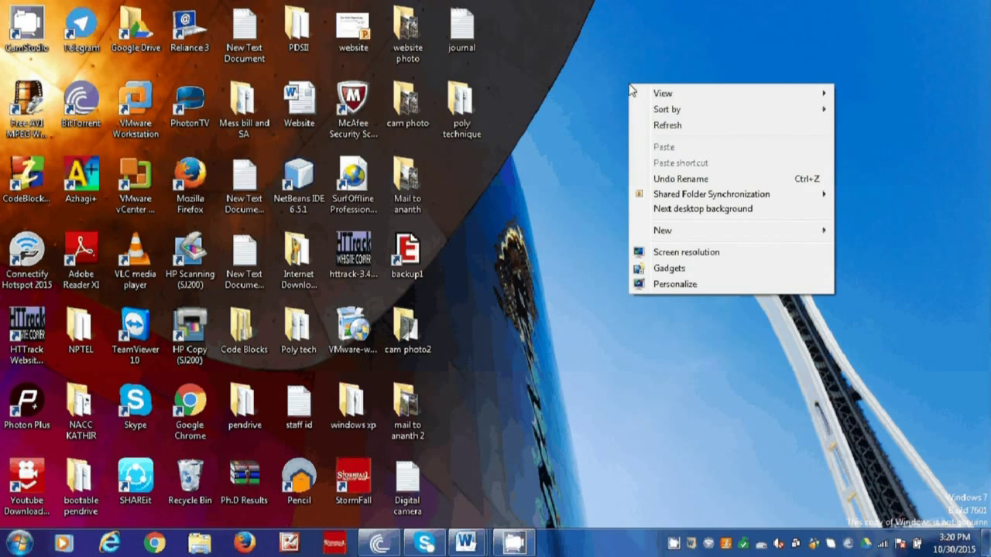
click(660, 126)
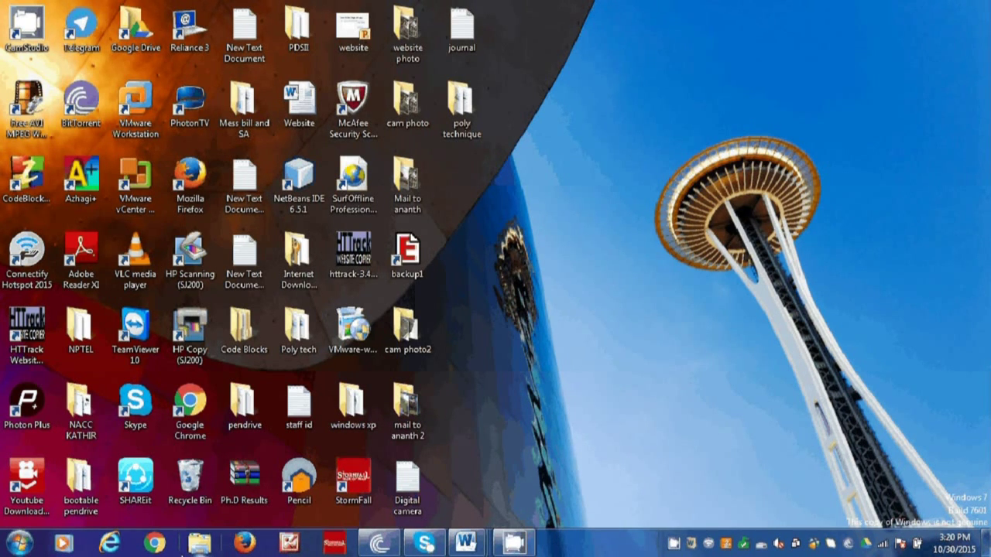
click(155, 545)
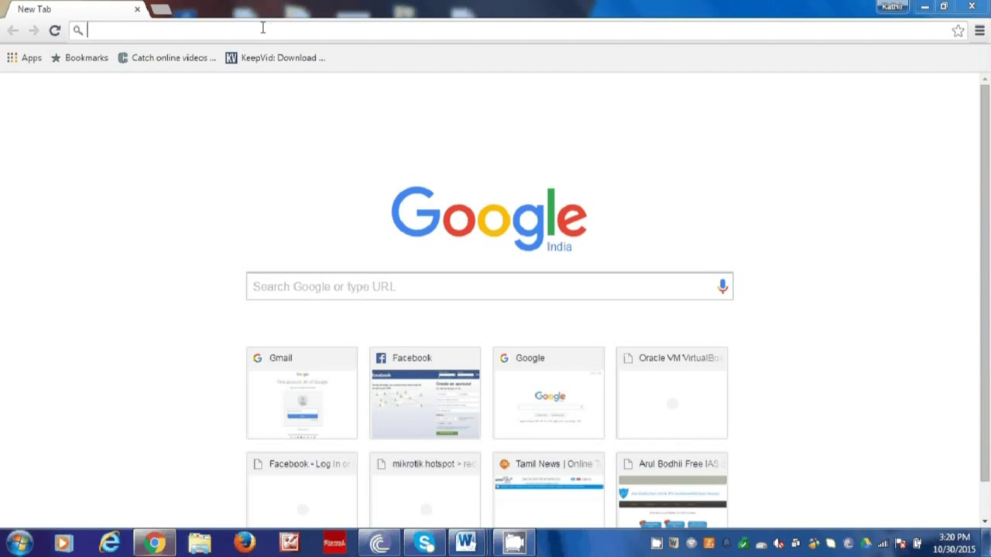
text(www)
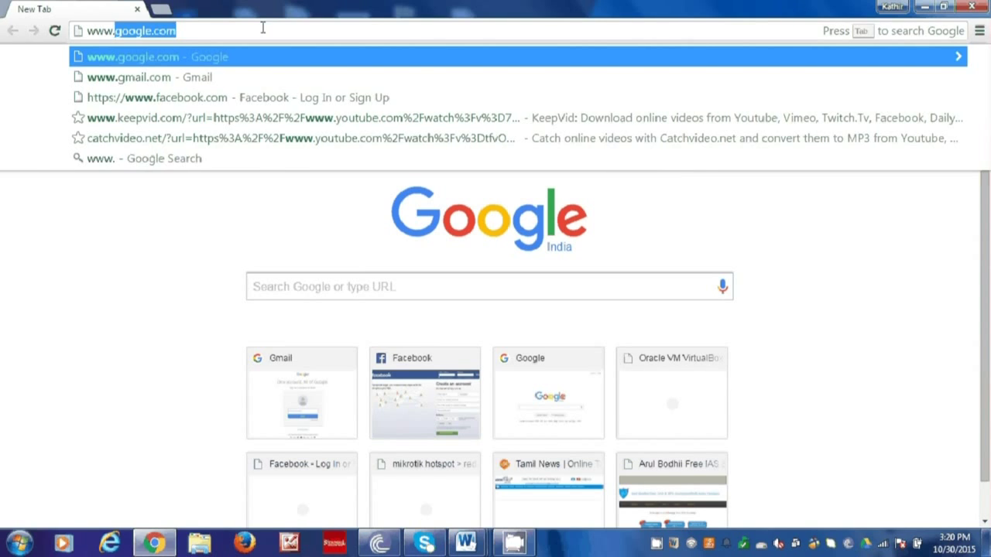
text(.virtualbox.or)
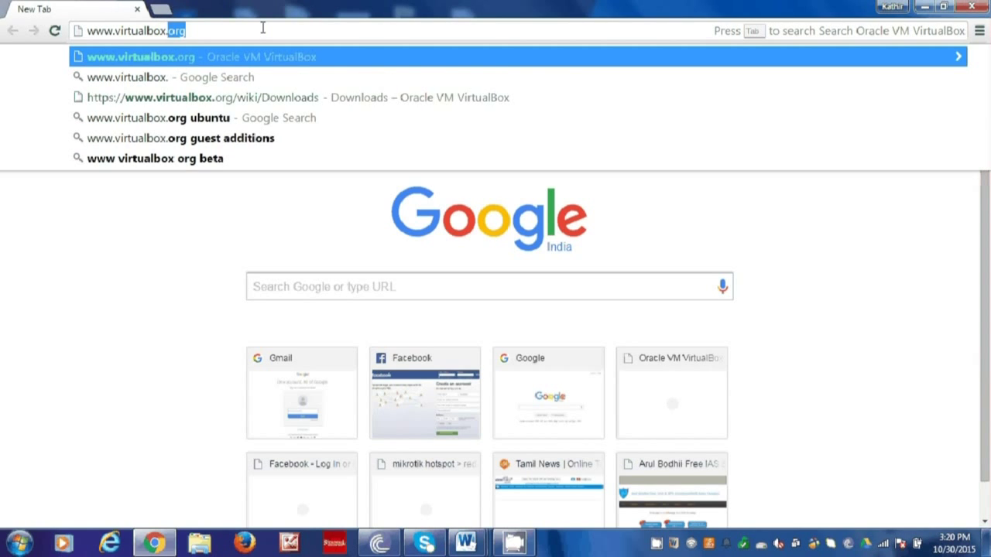
text(g)
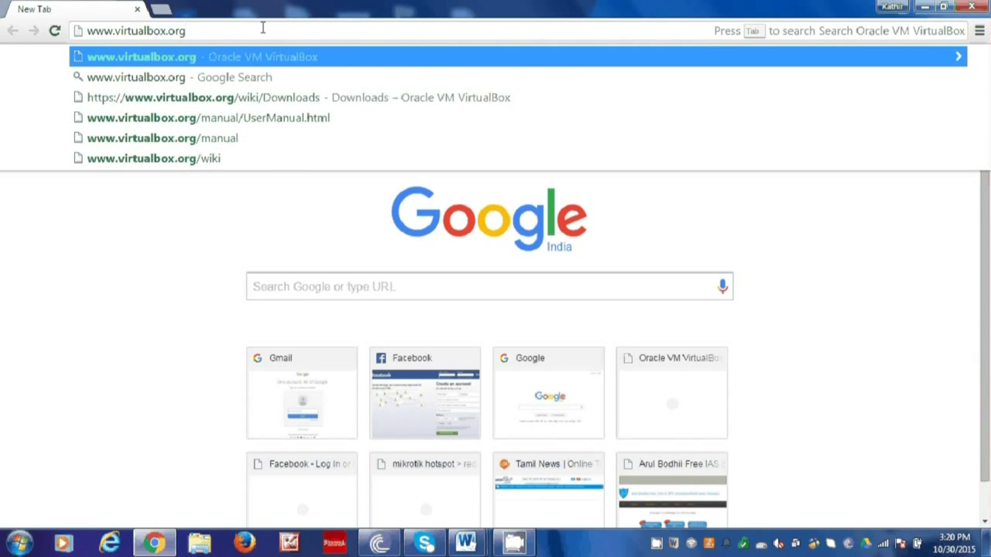
key(Return)
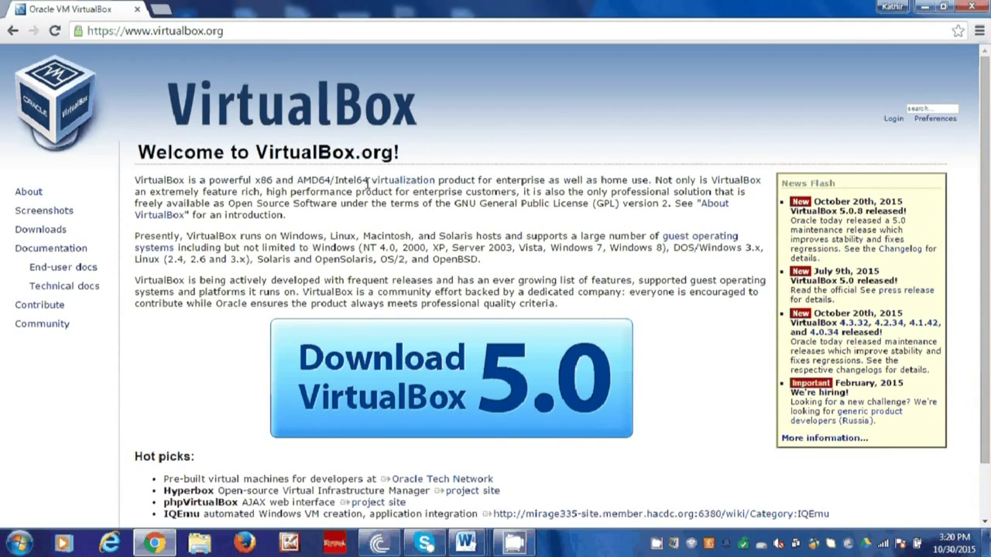
Download the VirtualBox 5.0.8 installer for Windows hosts (x86/amd64) and minimize the browser.
click(384, 399)
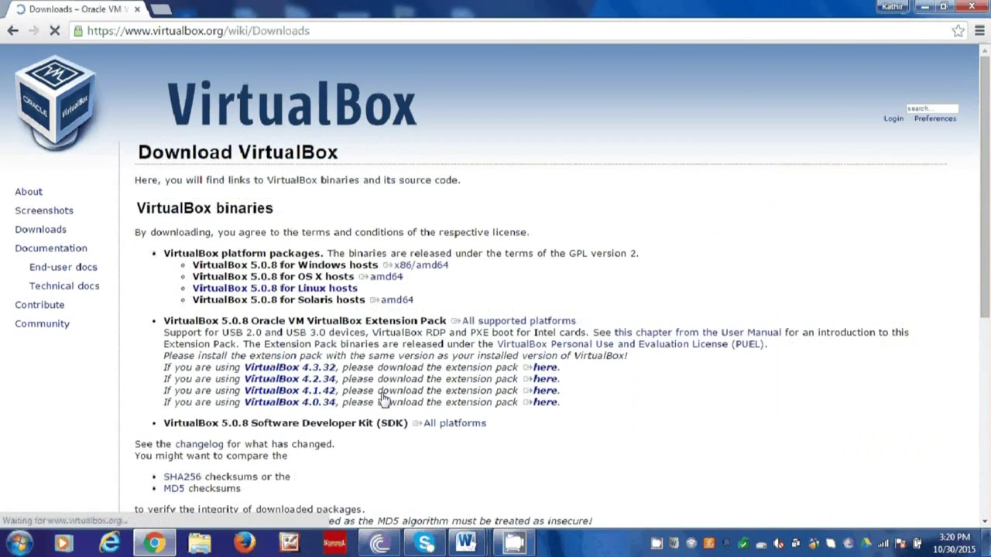
click(404, 268)
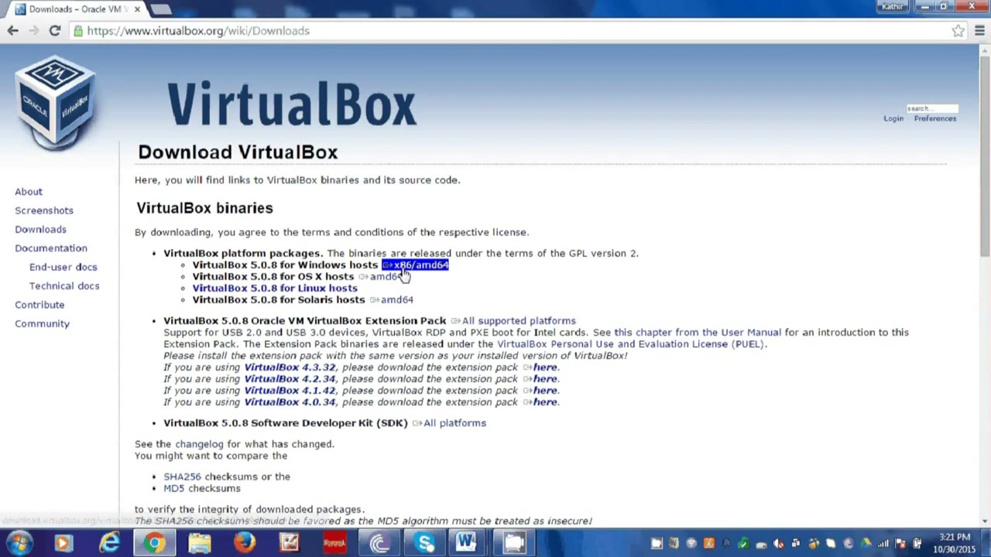
click(402, 268)
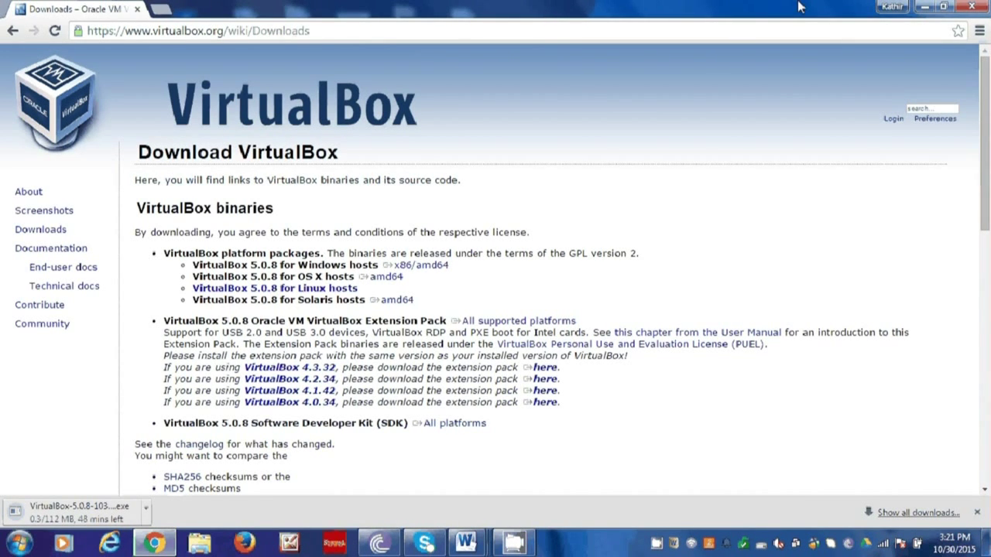
click(924, 7)
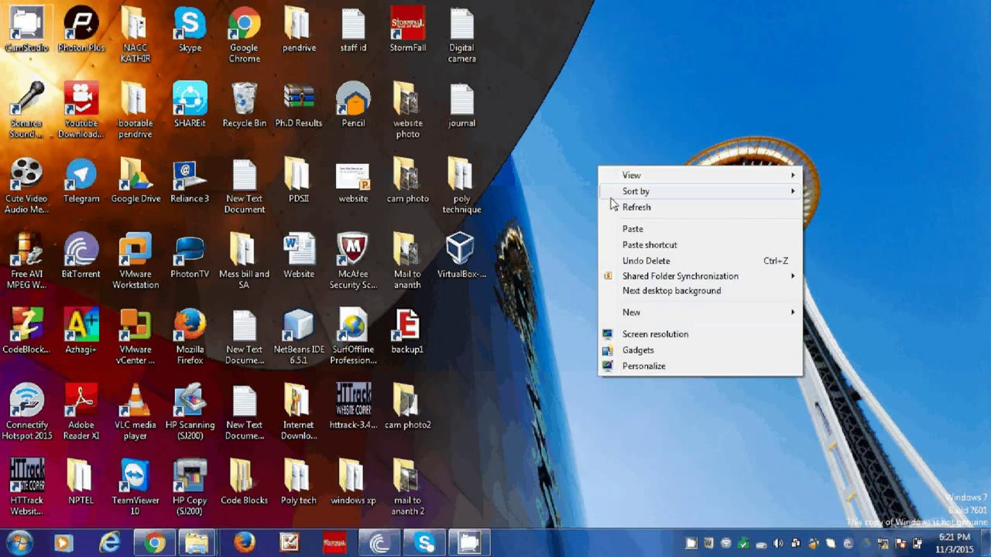
Run the downloaded VirtualBox 5.0.8 installer from the desktop and allow it through the security warning.
click(620, 208)
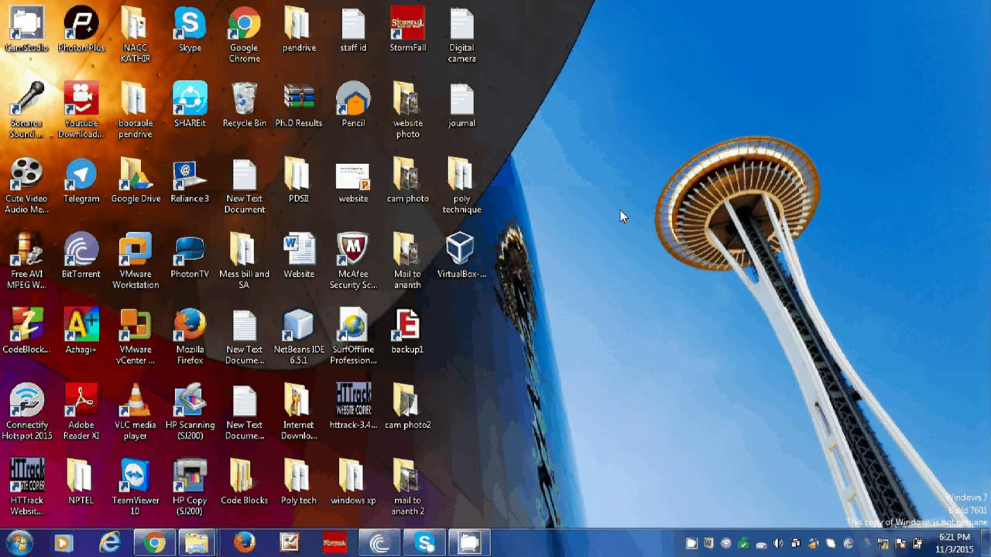
click(474, 274)
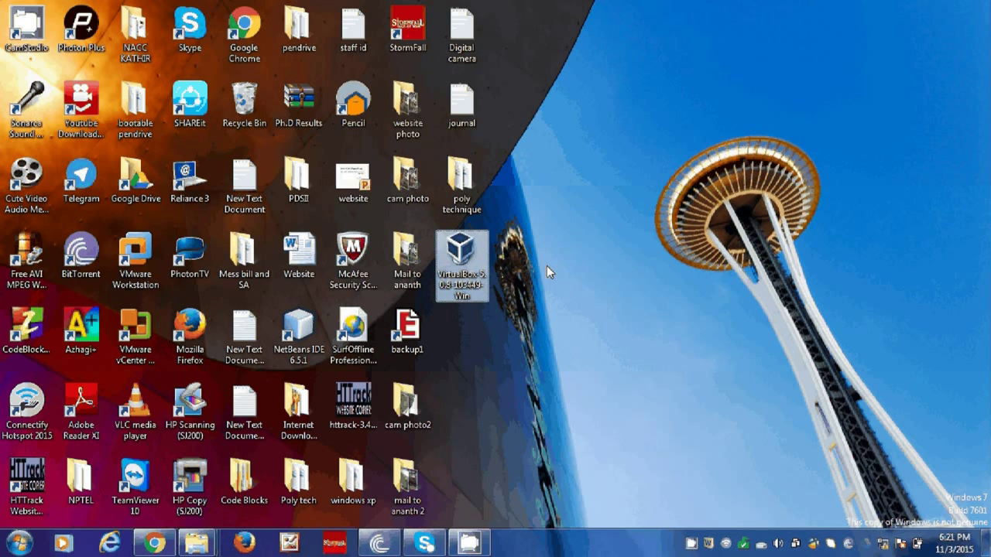
double_click(466, 255)
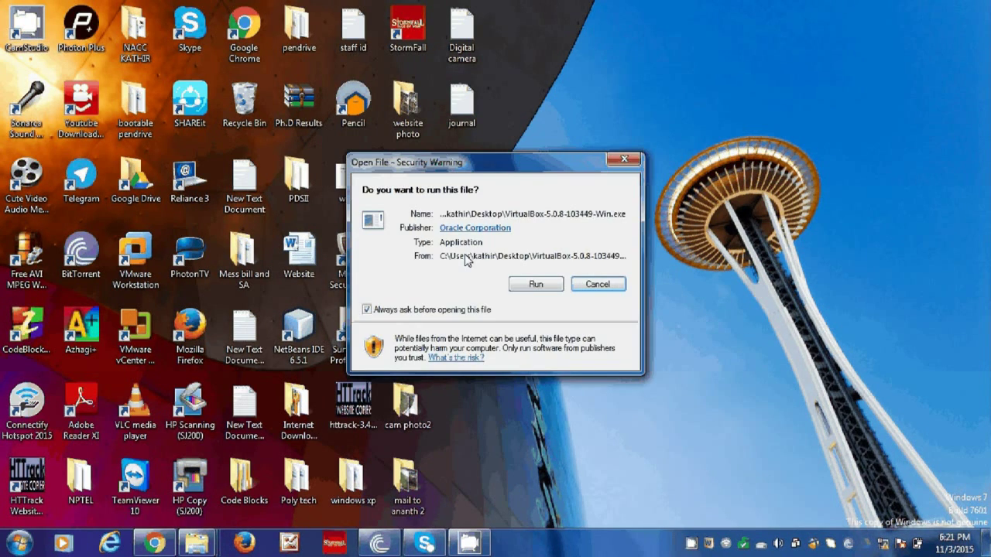
click(530, 286)
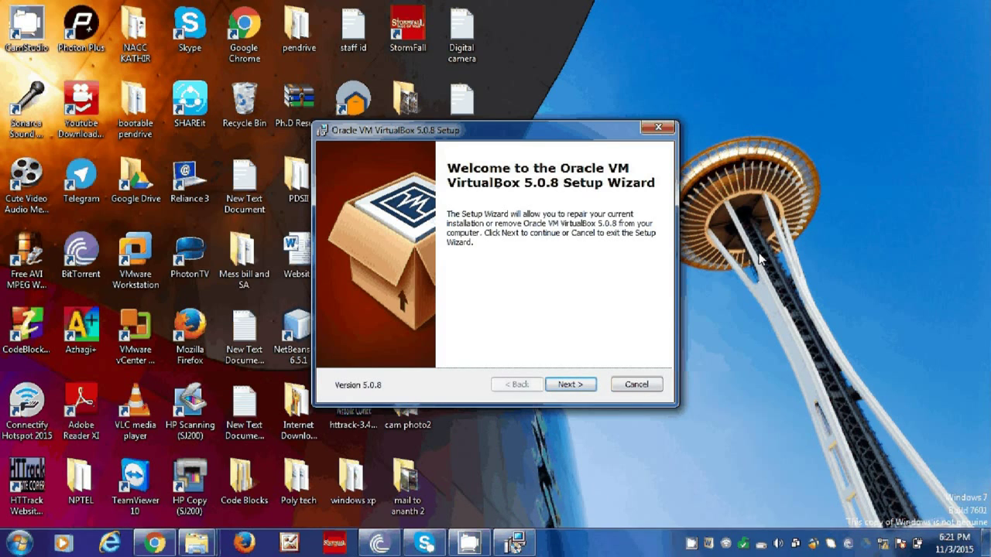
right_click(787, 174)
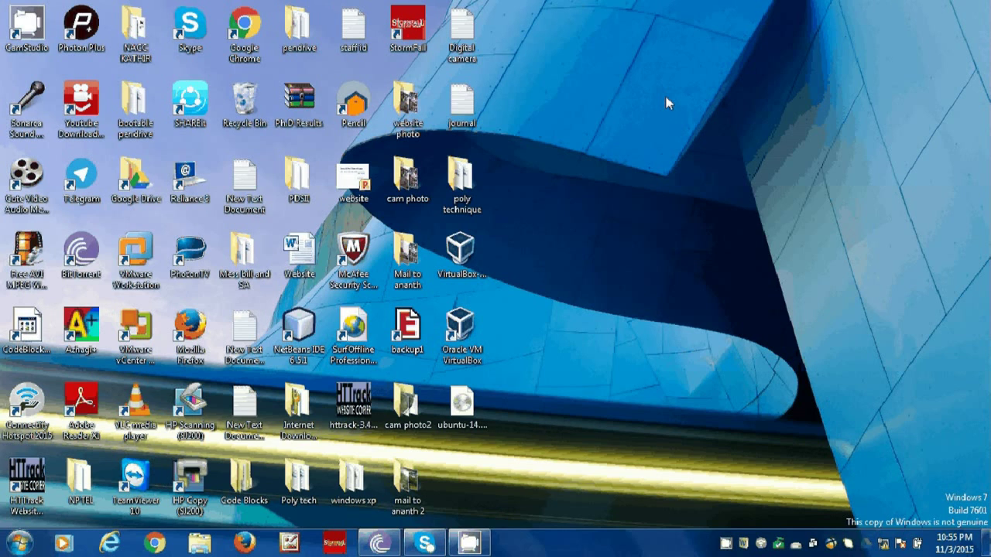
right_click(642, 104)
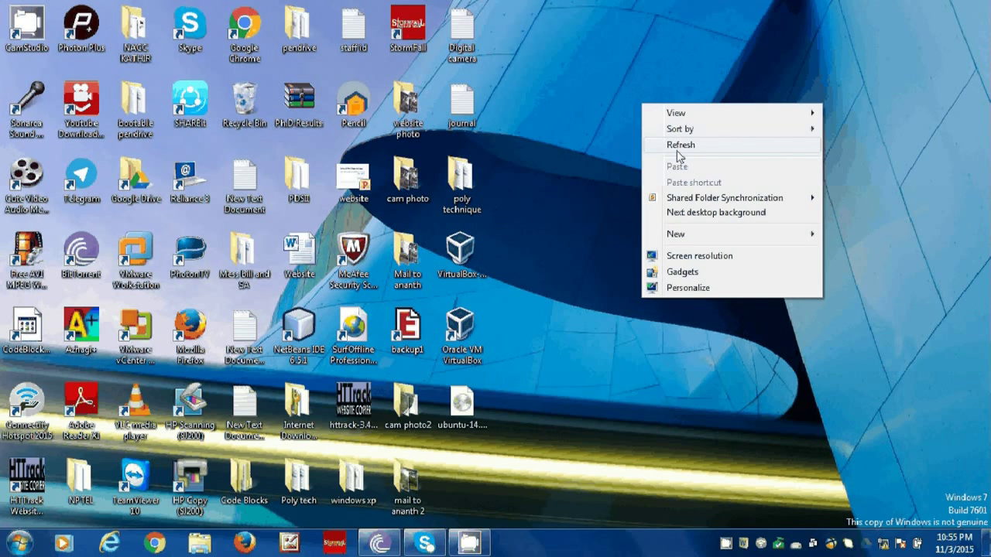
Check the full file name of the Ubuntu disc image on the desktop without renaming it.
click(481, 436)
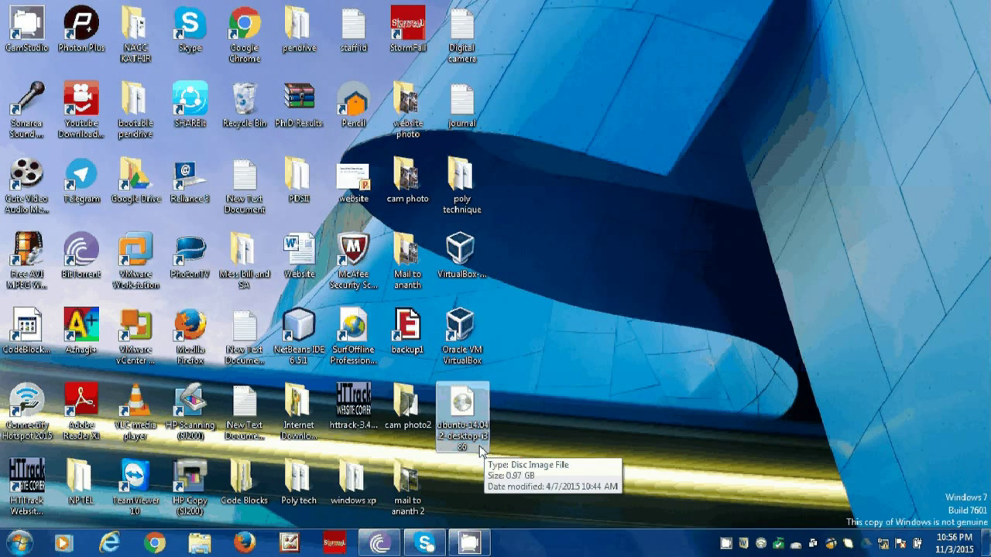
key(F2)
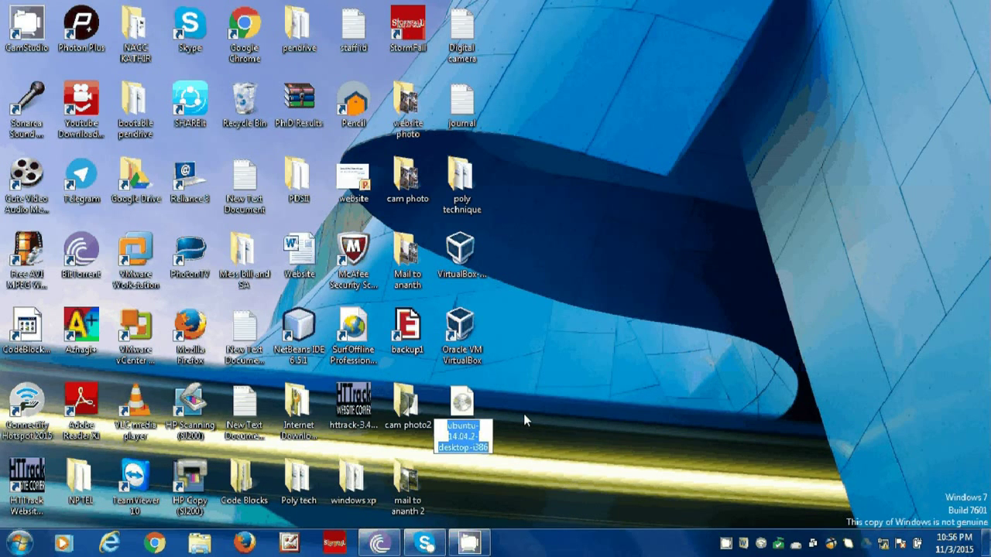
key(Return)
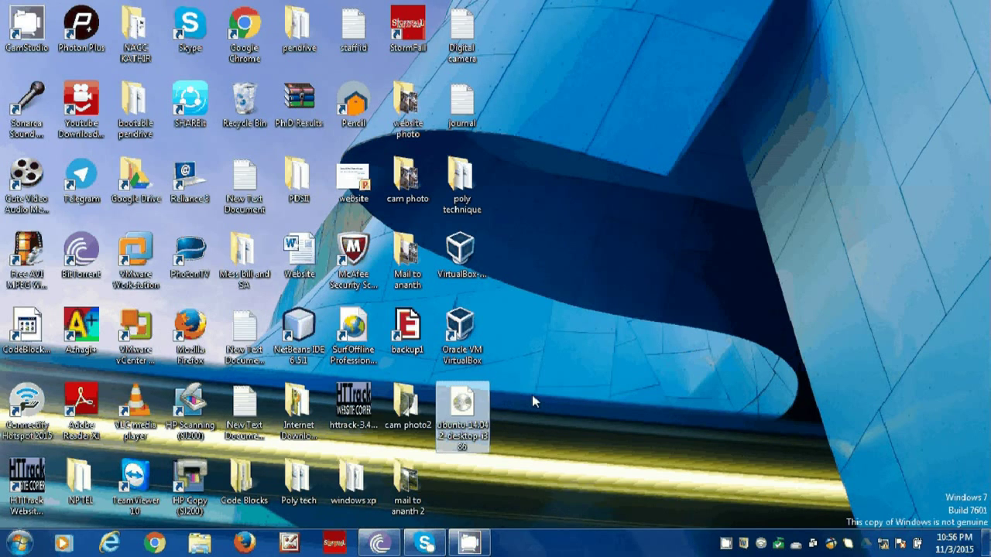
click(544, 271)
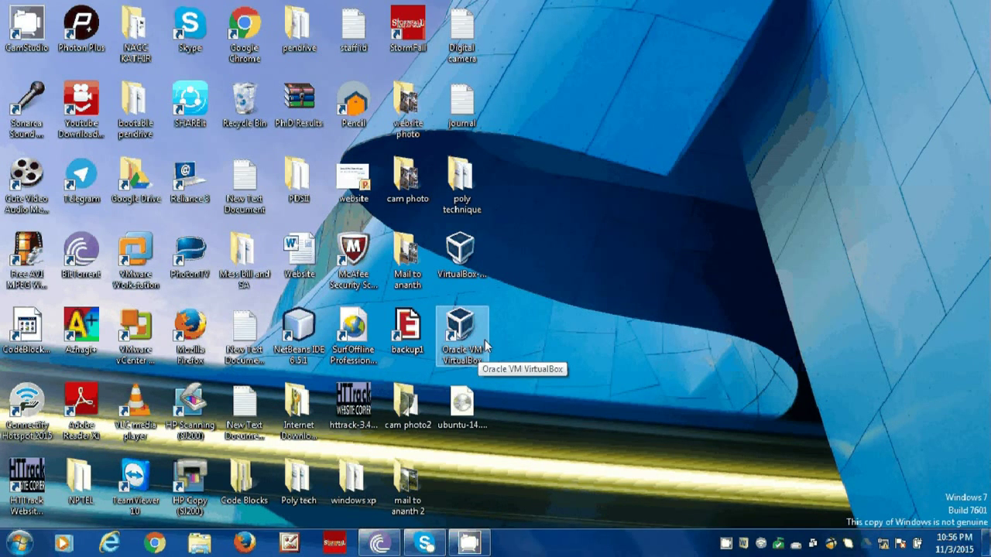
Launch Oracle VM VirtualBox and start a new virtual machine named "ubuntu vm".
double_click(485, 346)
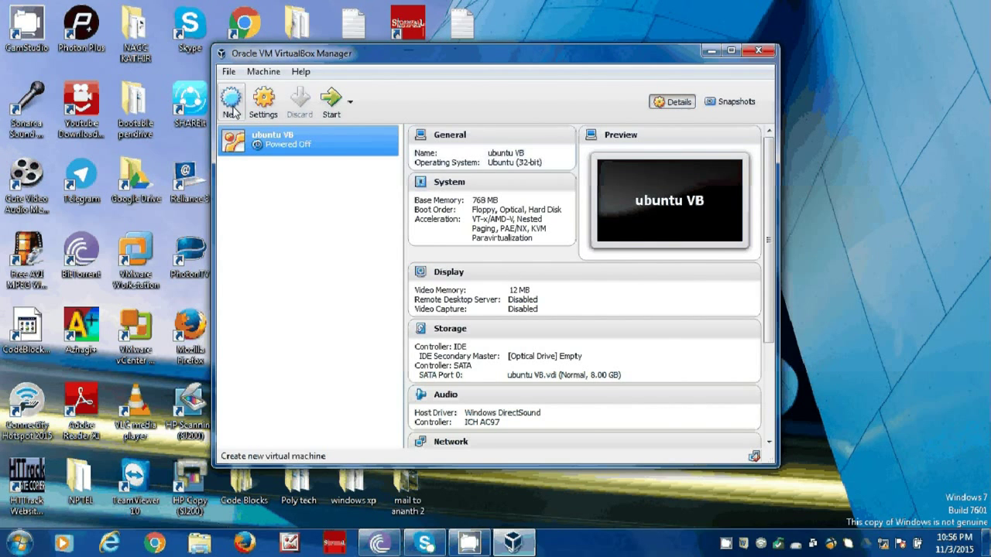
click(231, 102)
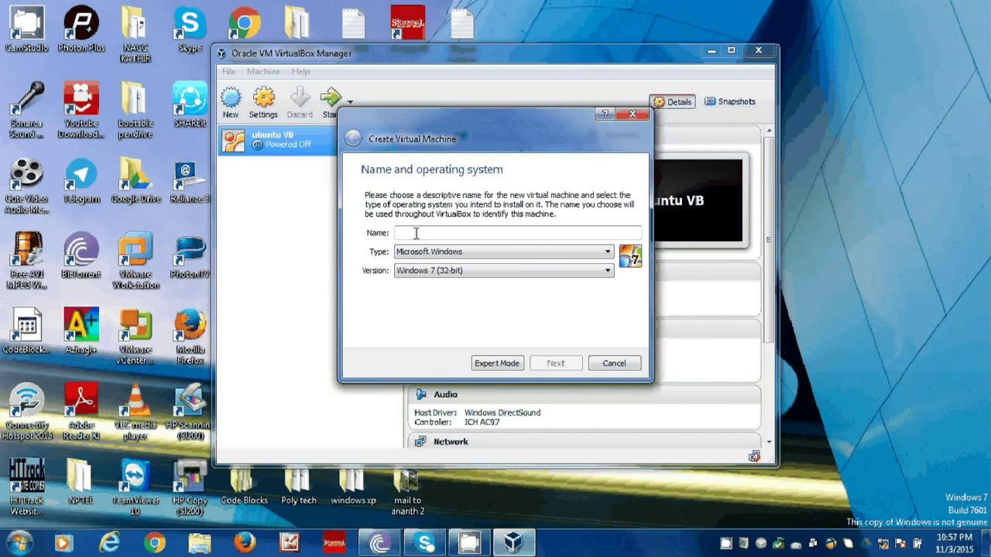
text(u)
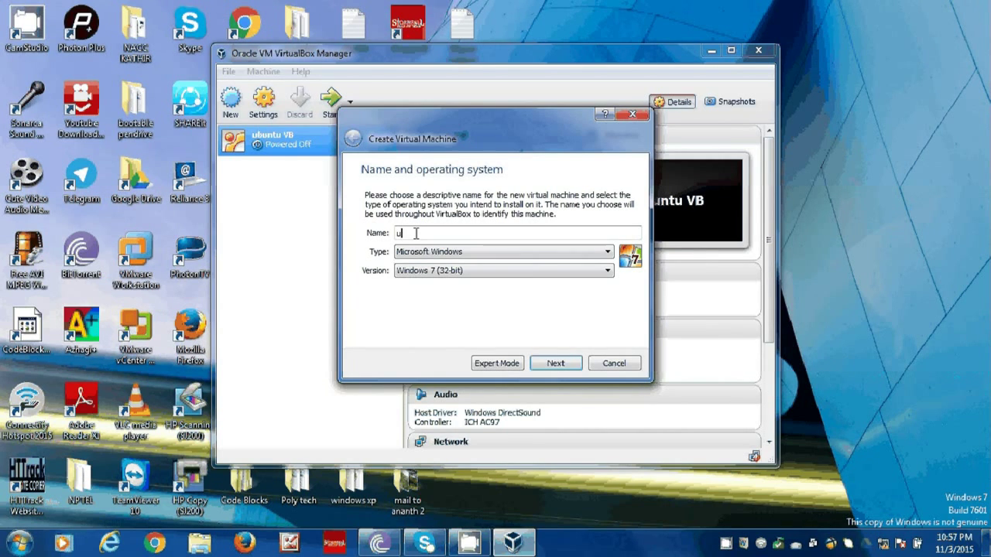
text(buntu vm1)
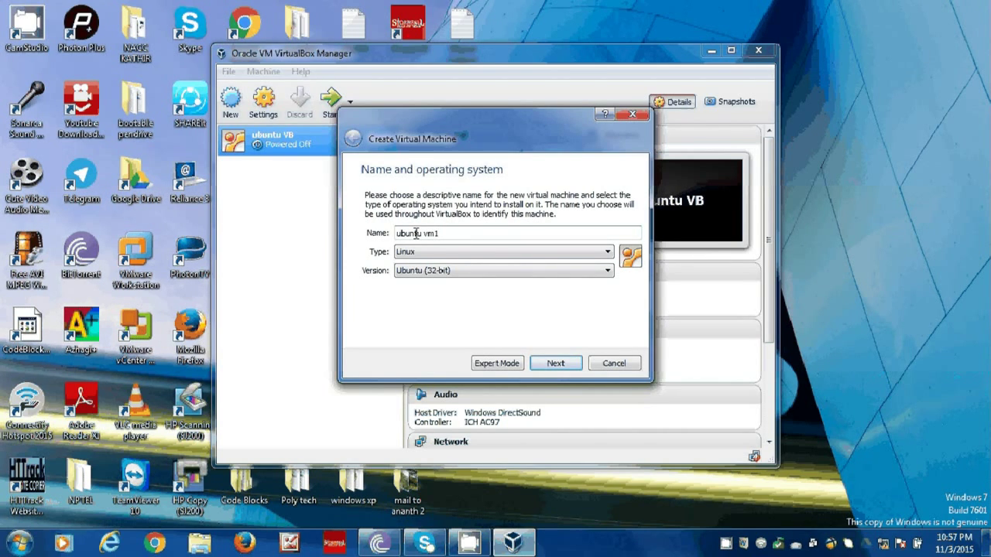
key(BackSpace)
Set the new machine's type to Linux and its version to Ubuntu (32-bit), and continue to the memory size.
click(607, 254)
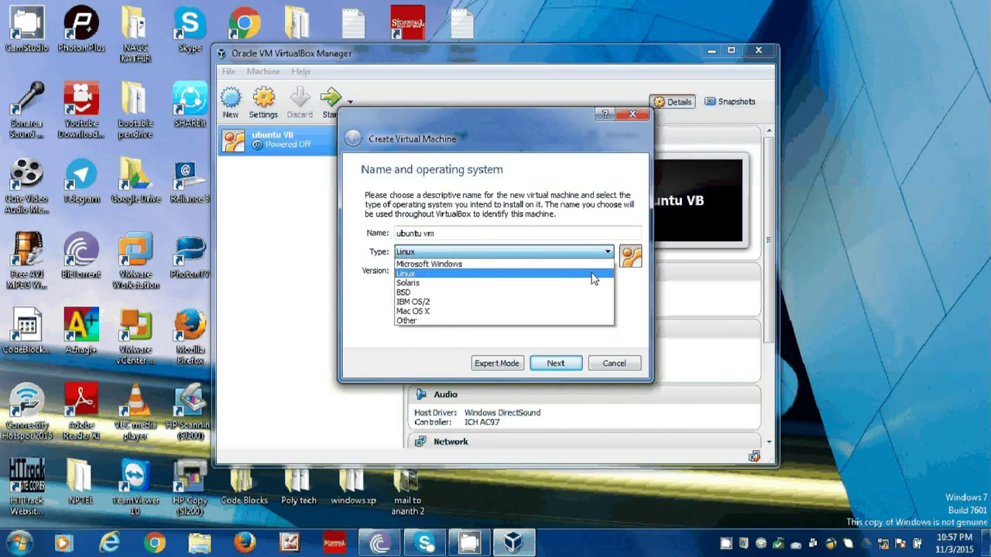
click(593, 278)
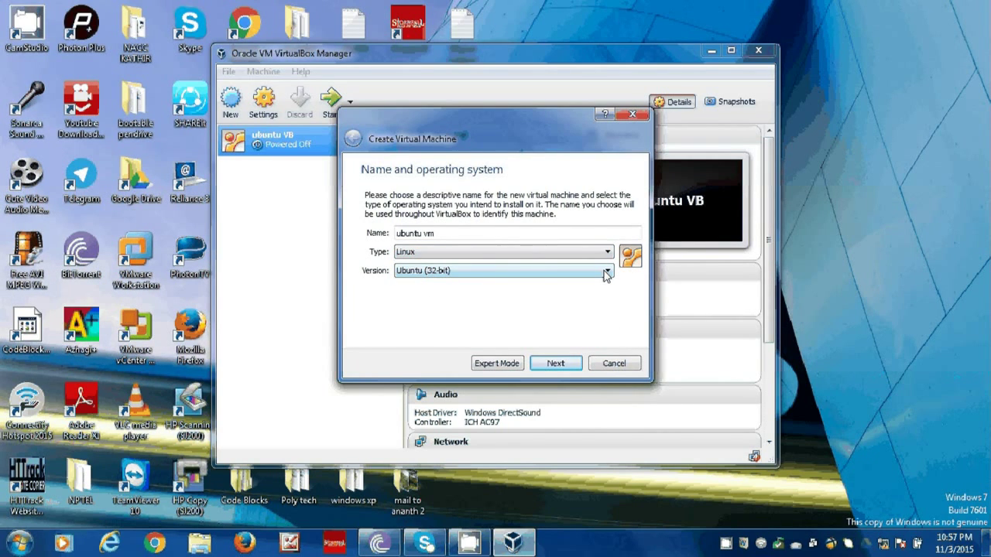
click(606, 272)
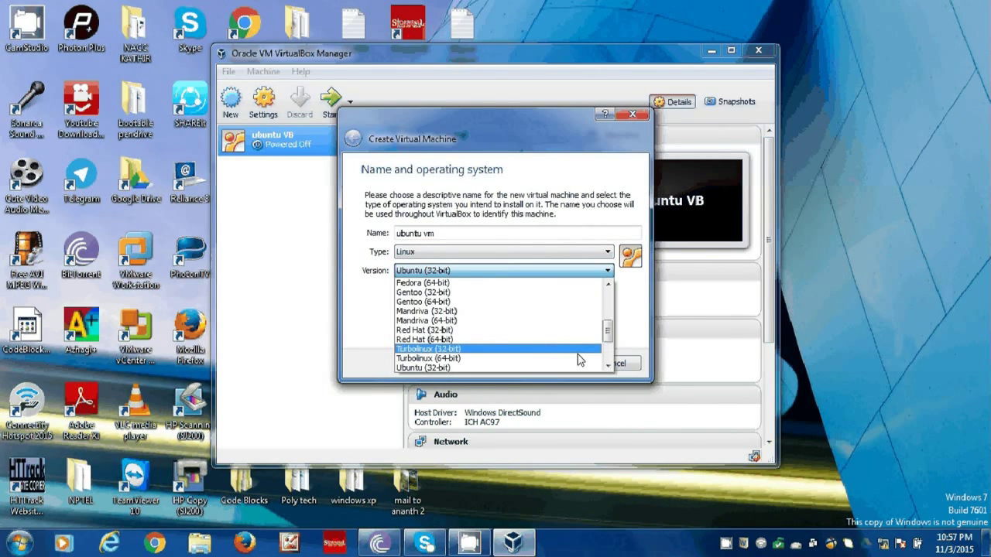
click(577, 368)
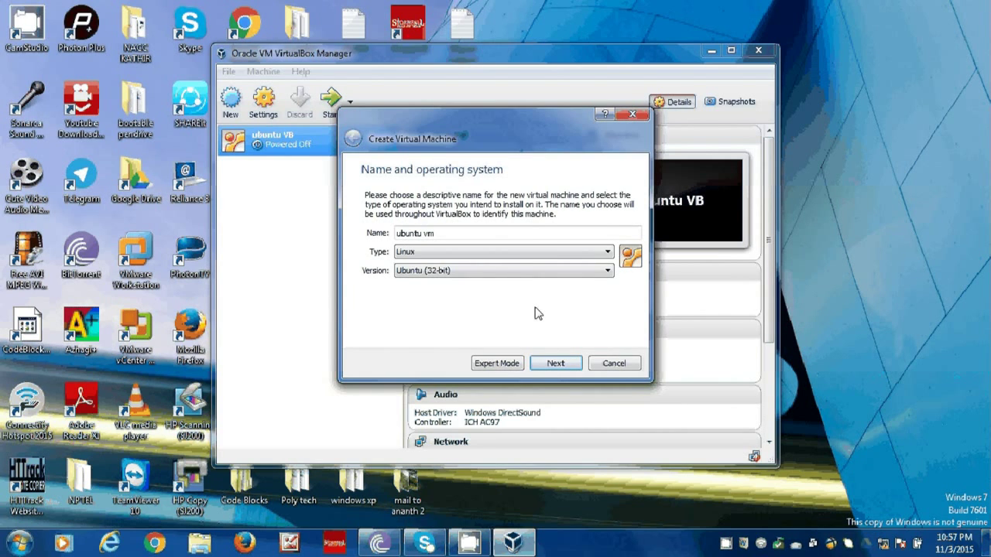
click(554, 365)
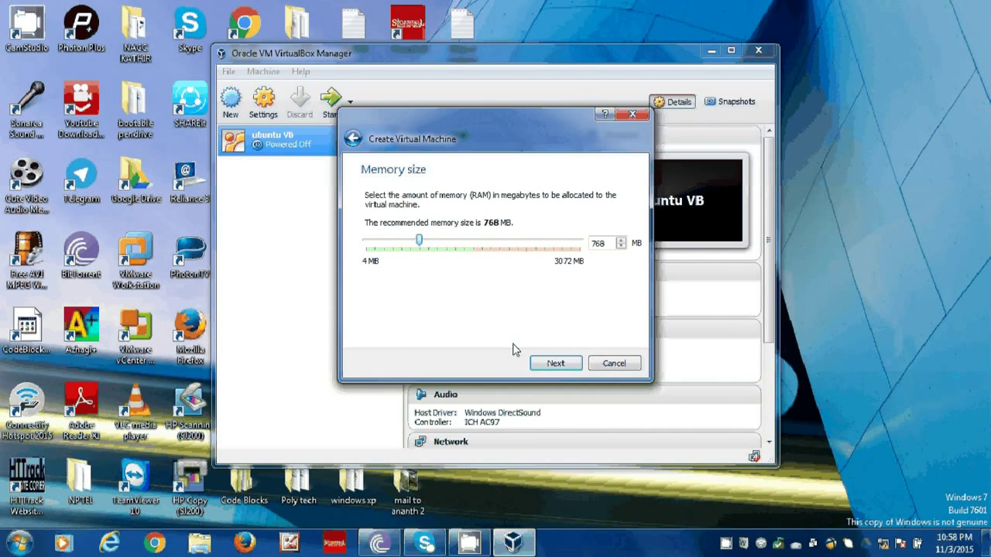
Accept 768 MB of memory and create a new virtual hard disk of type VDI with dynamically allocated storage.
click(542, 364)
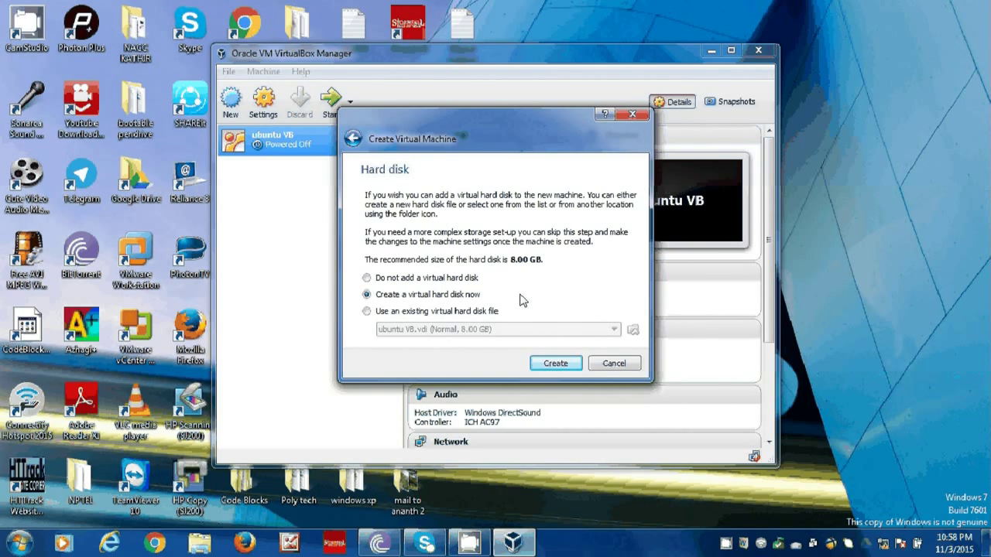
click(554, 363)
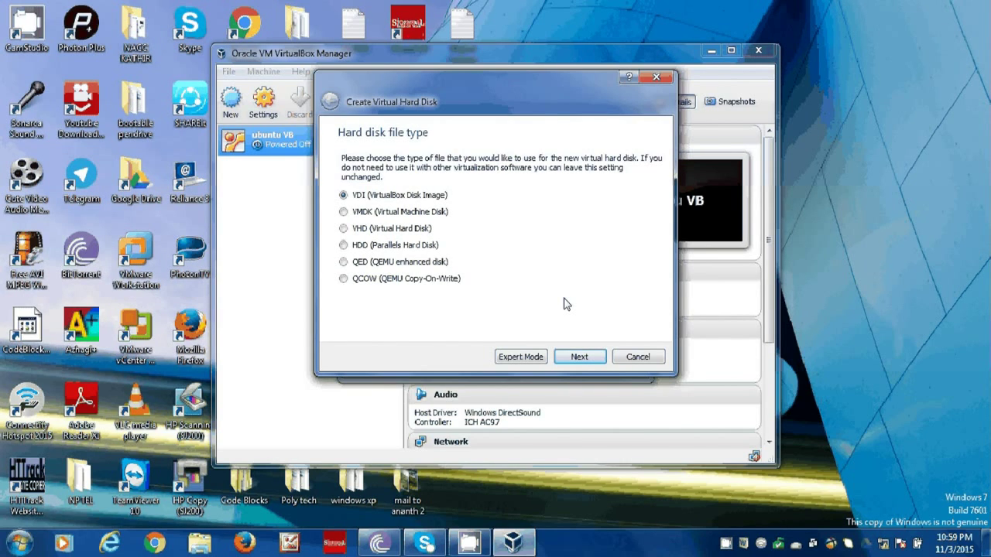
click(579, 358)
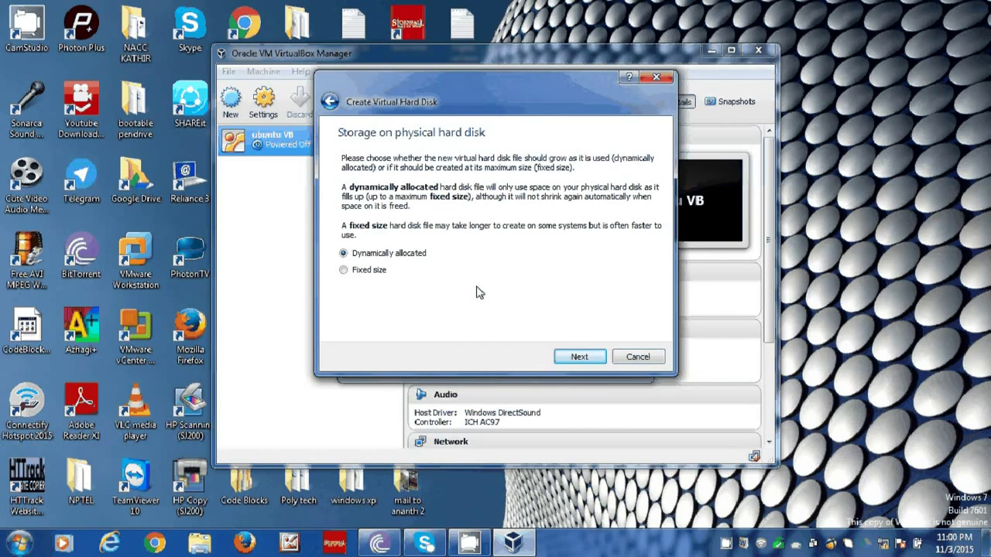
click(577, 355)
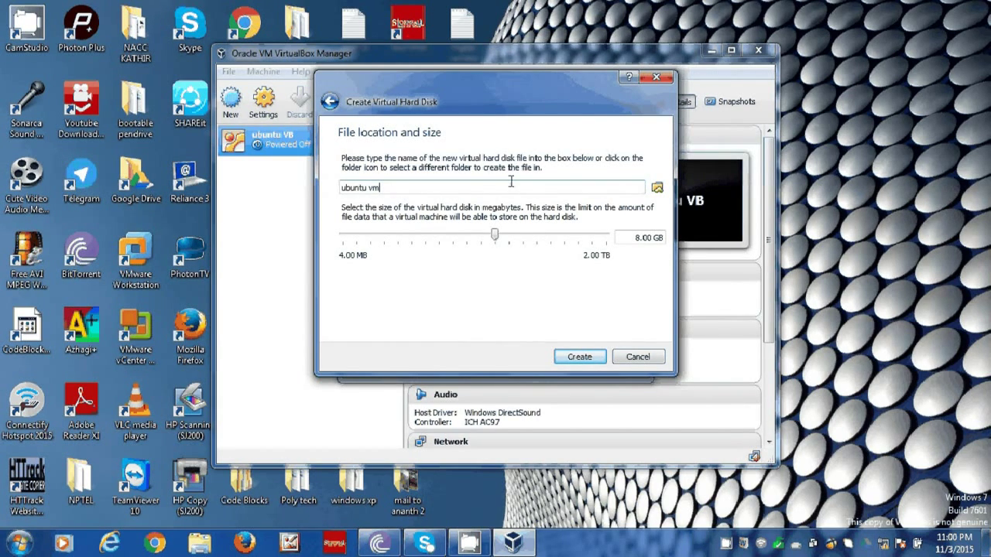
Check the virtual disk's storage folder, create the disk with the default location and 8.00 GB size, and select the "ubuntu vm" machine.
click(657, 188)
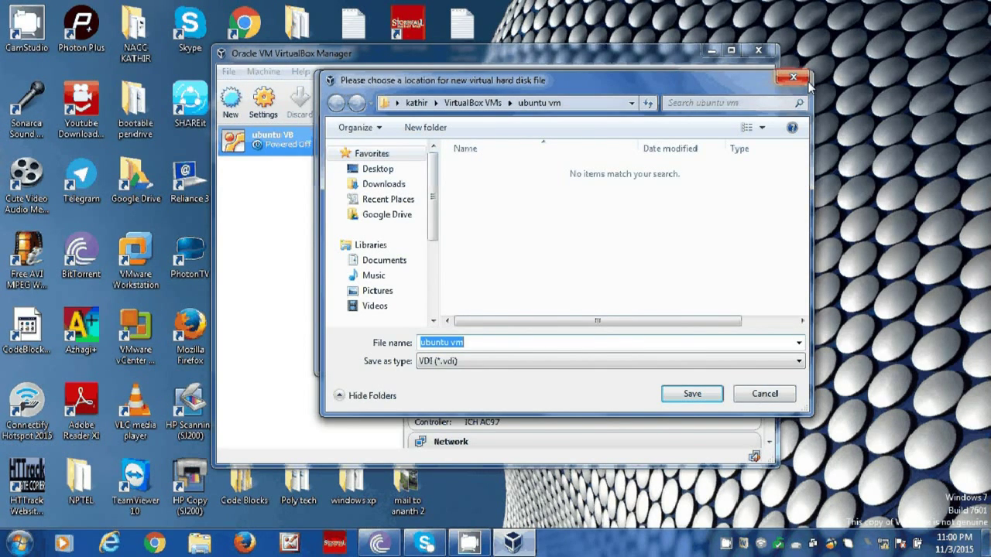
click(604, 103)
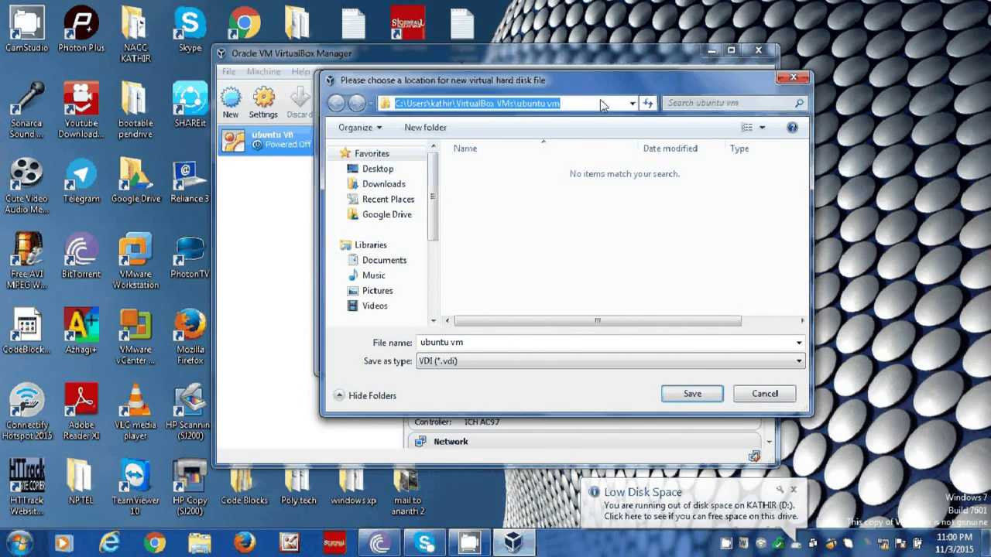
click(792, 77)
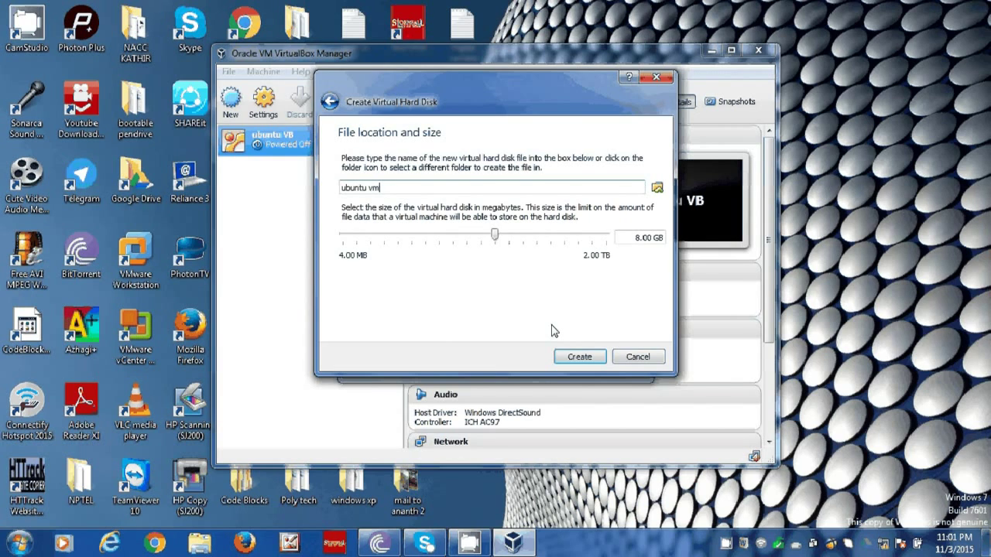
click(573, 361)
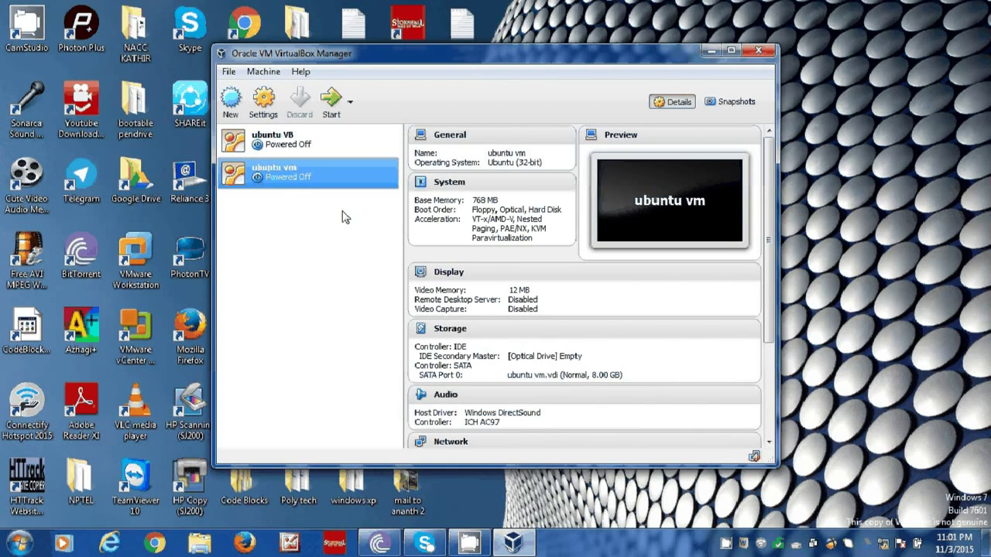
click(308, 151)
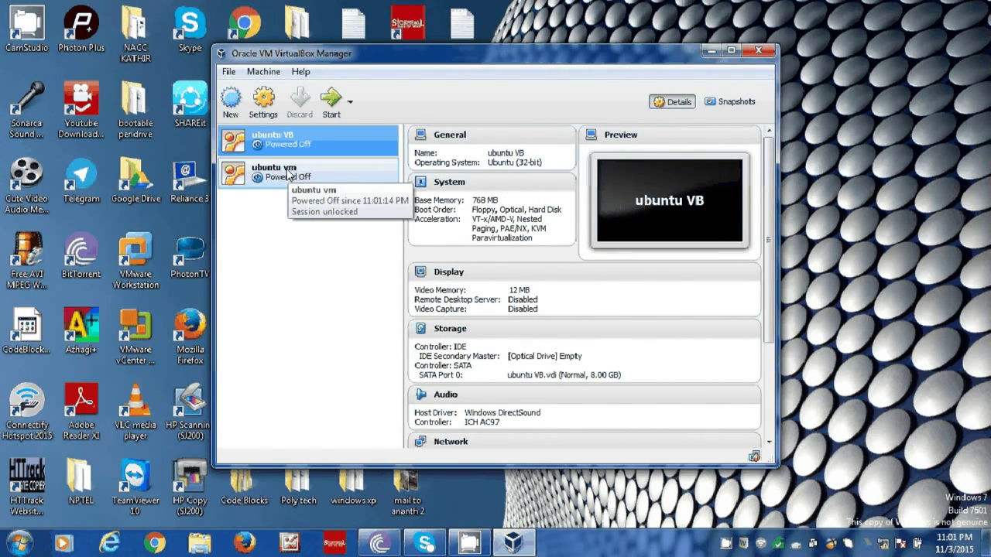
click(288, 175)
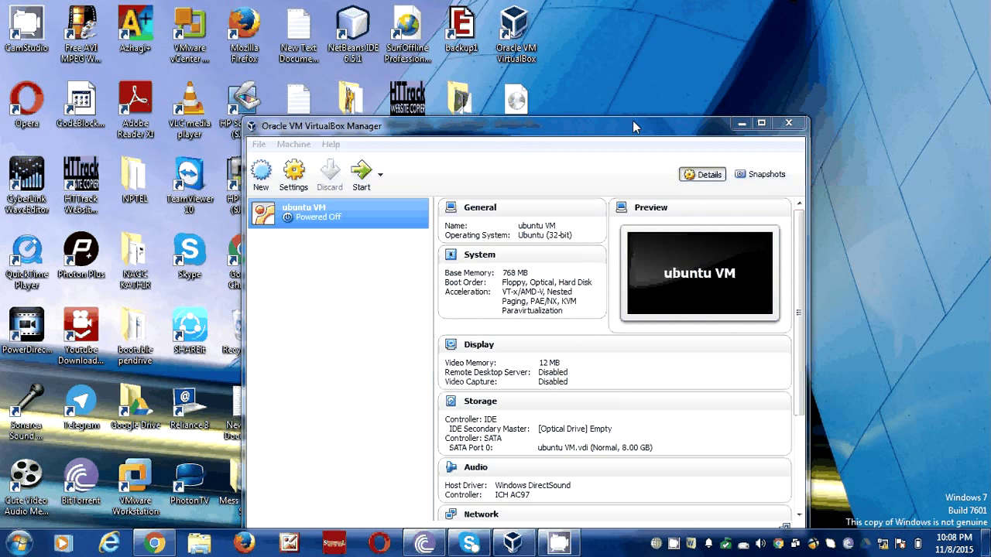
Locate the ubuntu-14.04.2-desktop-i386 disc image on the desktop behind the VirtualBox Manager window.
drag(632, 121, 631, 184)
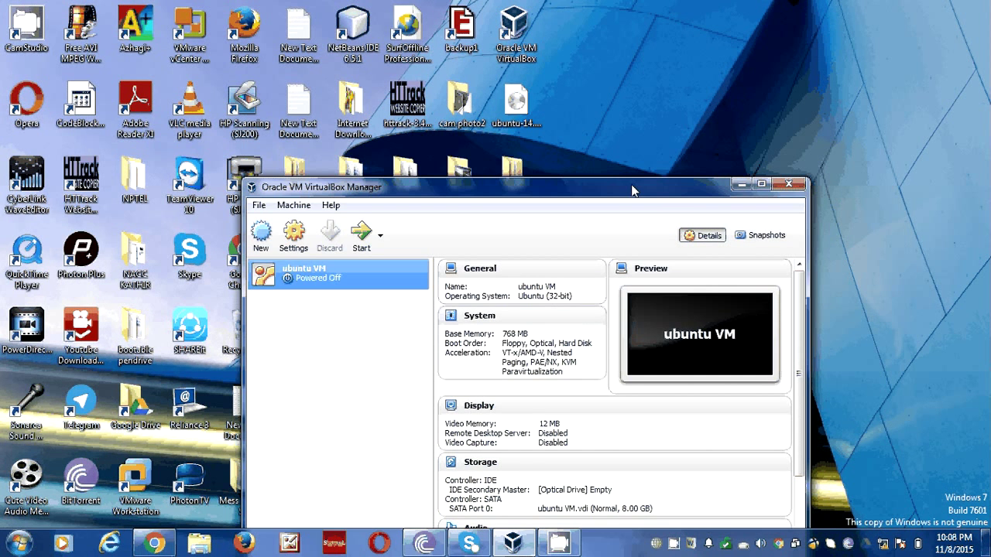
click(538, 132)
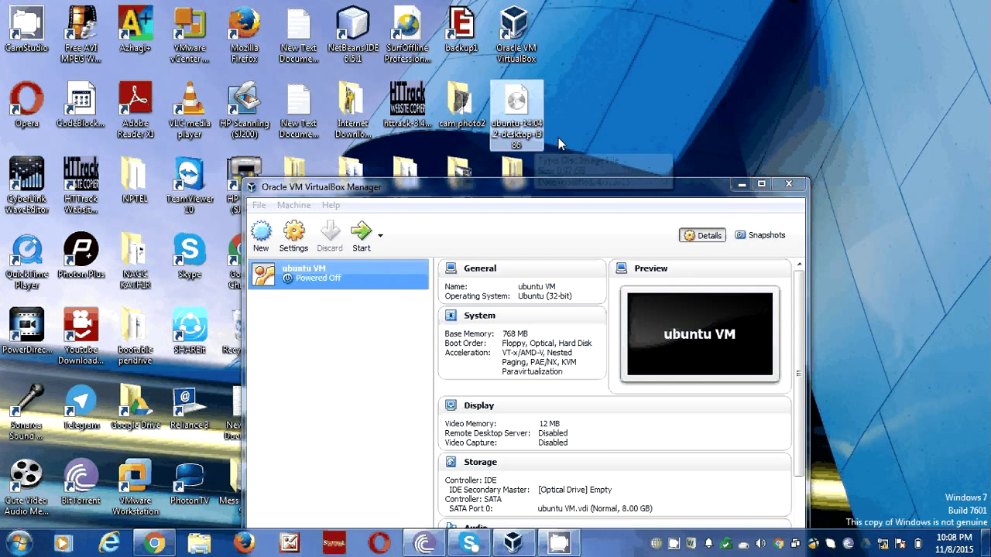
drag(557, 190, 577, 101)
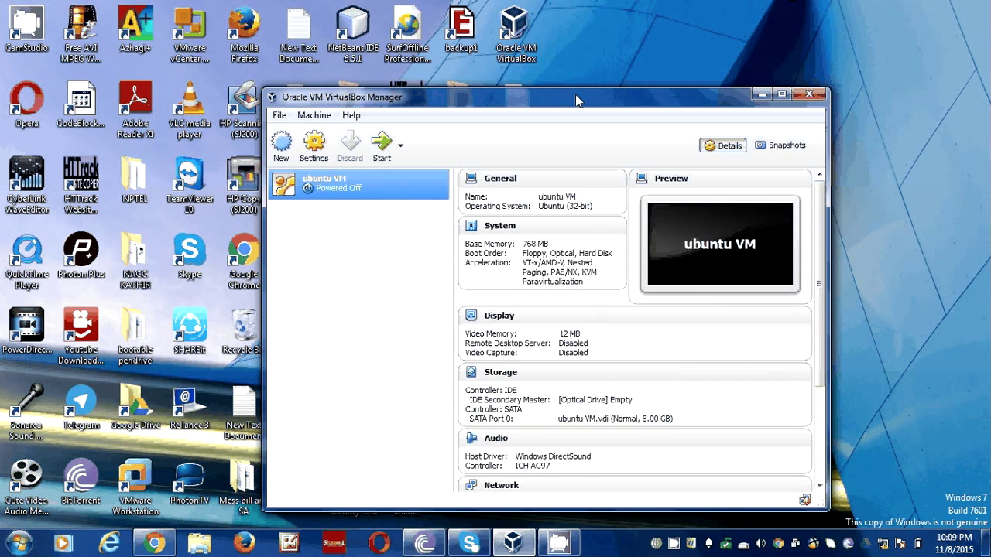
drag(577, 101, 582, 96)
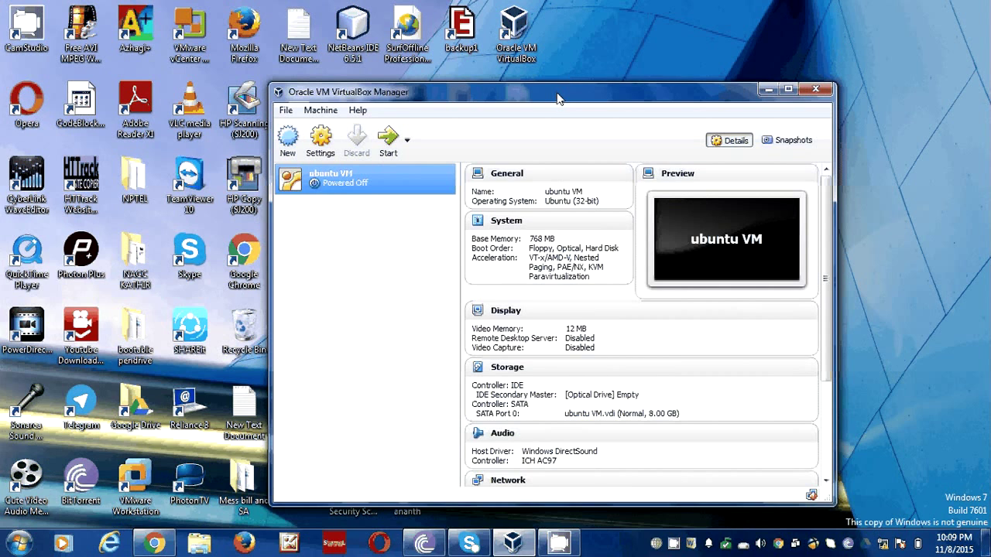
drag(558, 98, 568, 164)
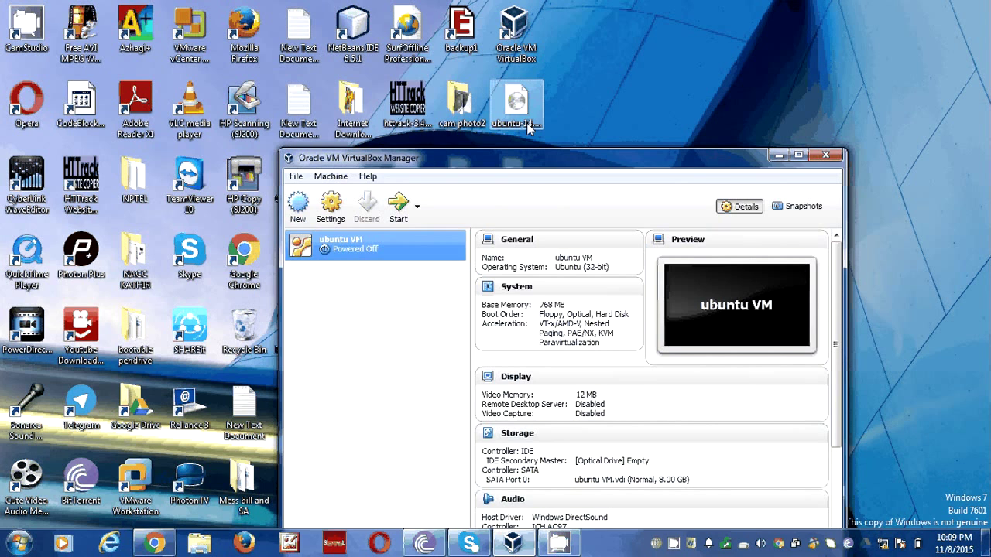
drag(528, 128, 530, 92)
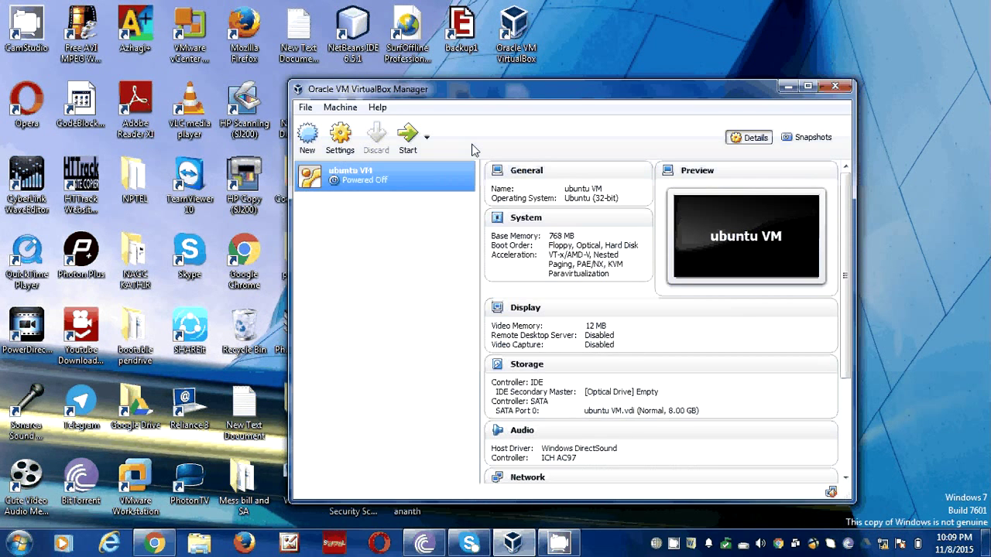
Start the "ubuntu VM" machine and boot it from the ubuntu-14.04.2-desktop-i386 disc image on the Desktop.
click(408, 140)
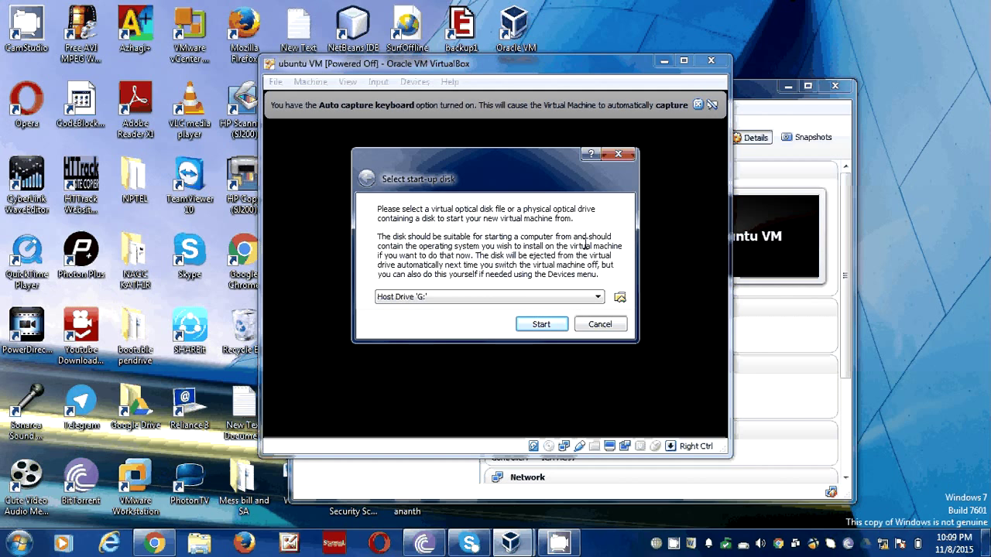
click(598, 299)
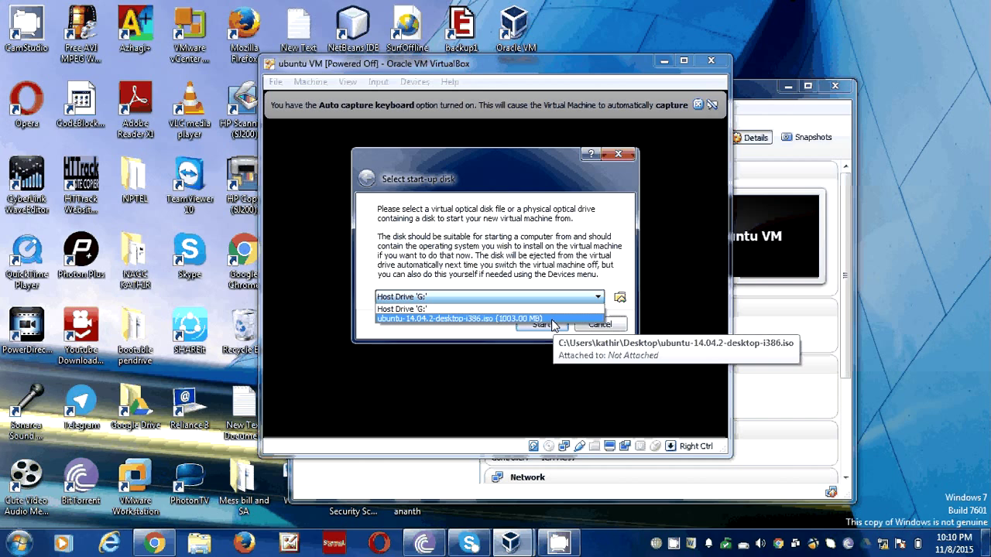
click(619, 298)
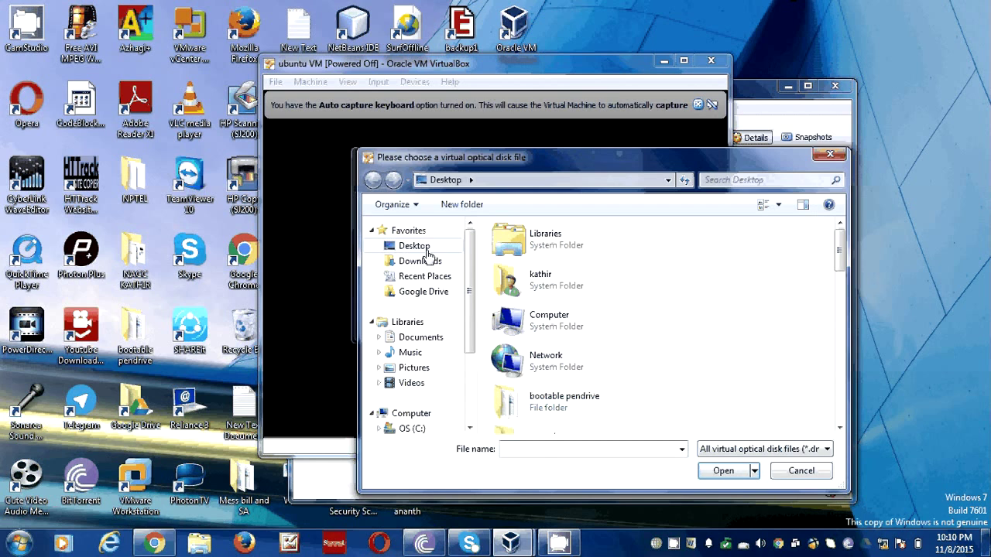
click(428, 249)
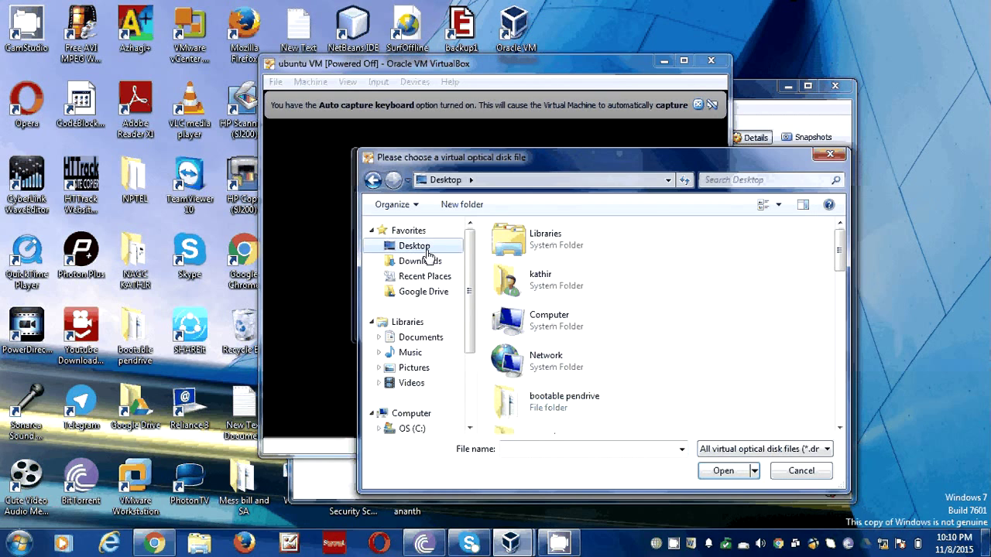
click(563, 291)
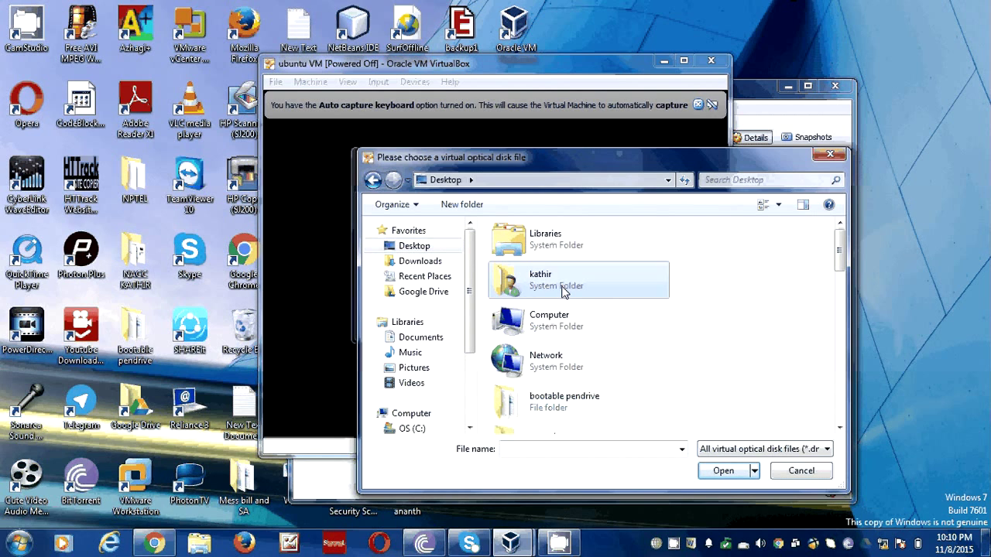
key(End)
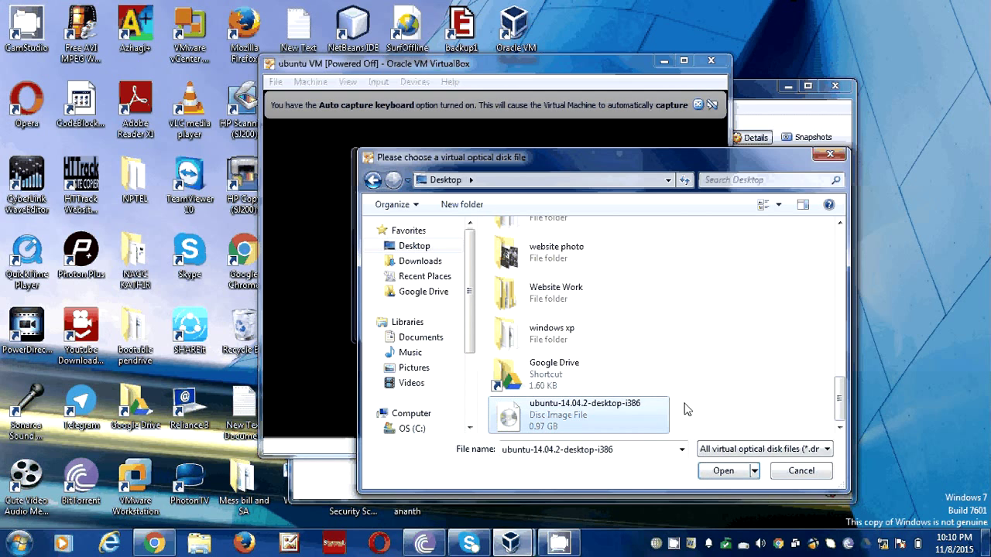
click(720, 474)
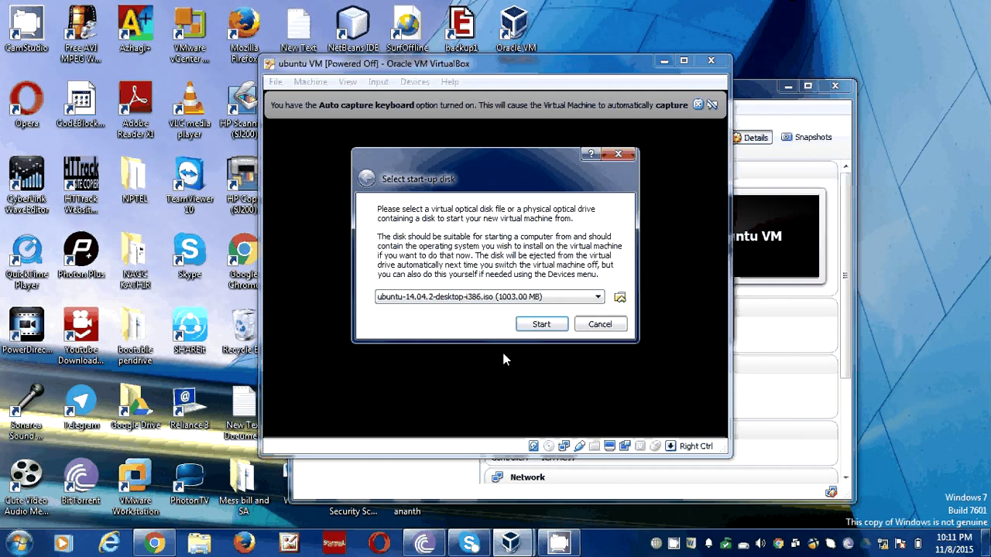
click(534, 326)
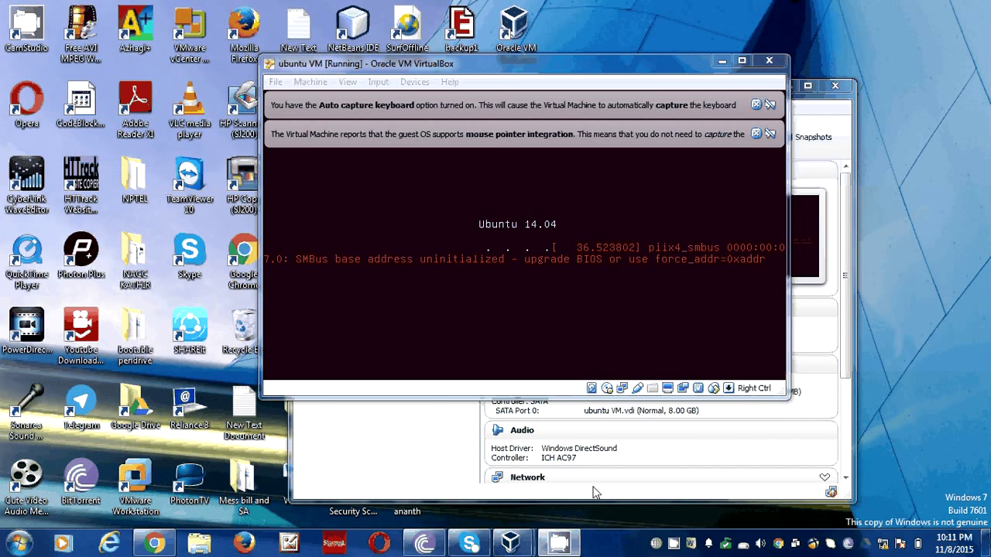
click(674, 545)
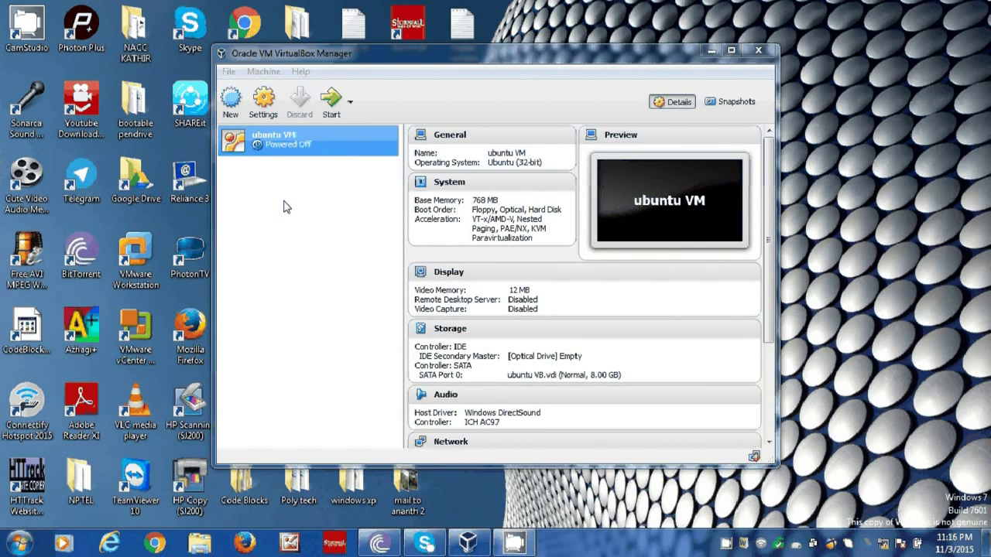
Start the installed "ubuntu VM" machine, move its window clear of the manager, and dismiss the keyboard capture and mouse integration notices.
click(331, 108)
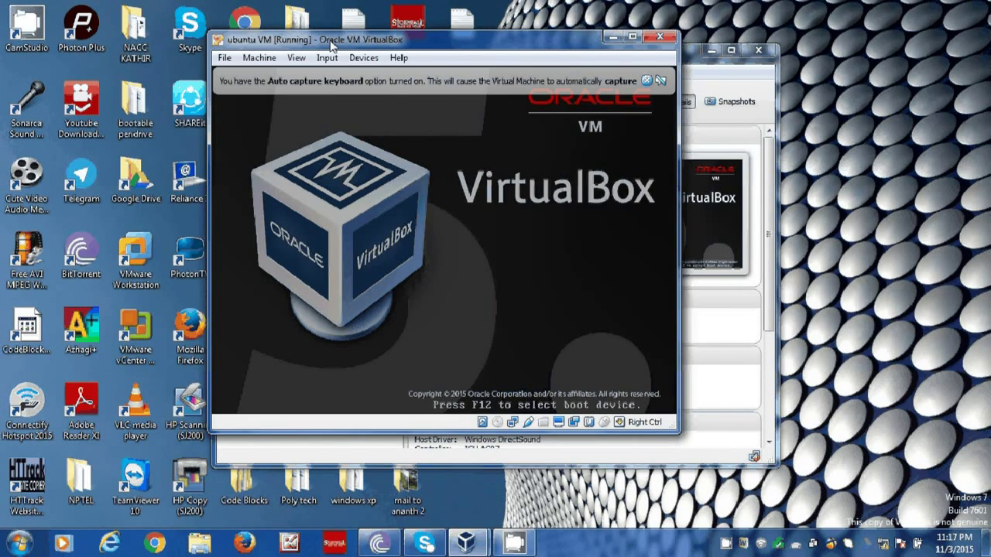
drag(331, 45, 434, 111)
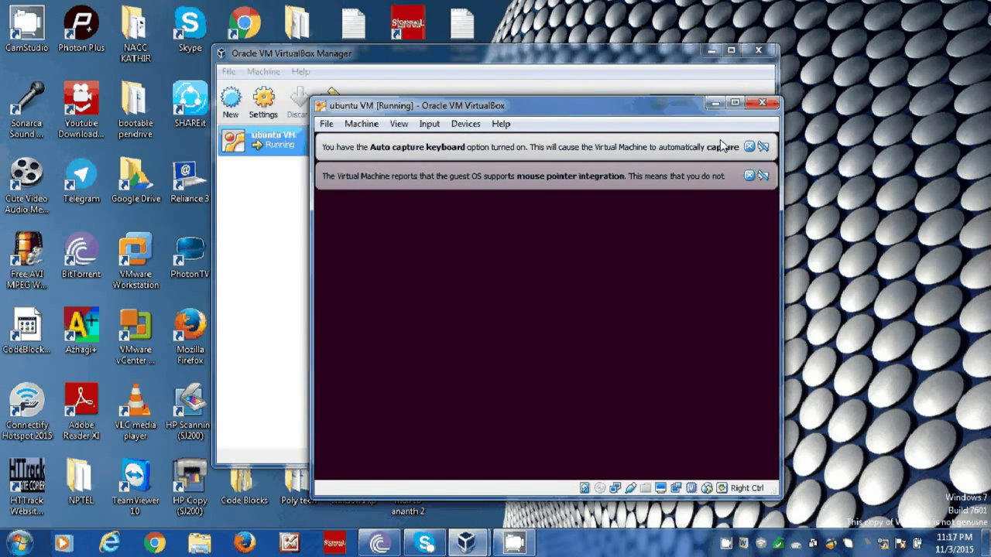
click(749, 147)
click(749, 146)
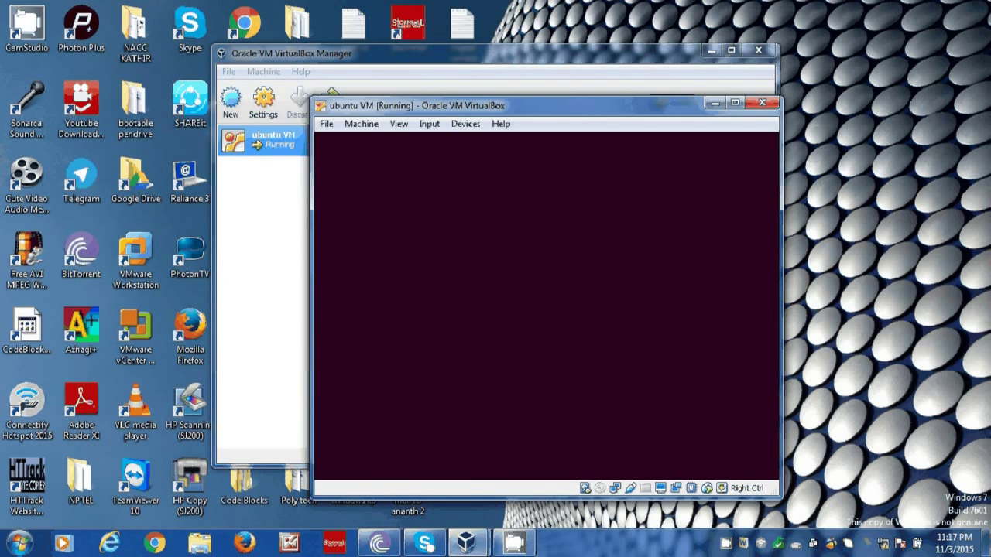
right_click(828, 126)
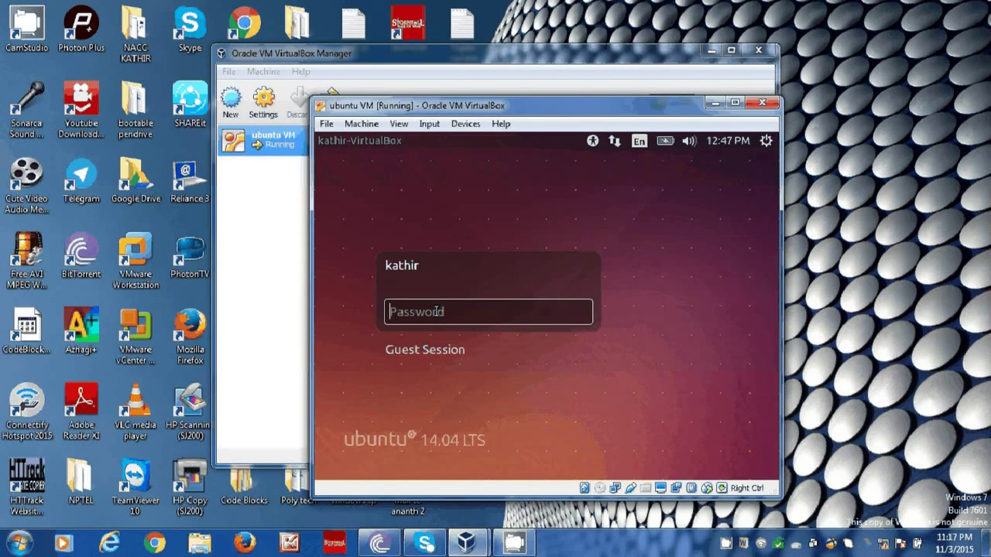
Log in to the Ubuntu 14.04 LTS guest with the account password.
text(******)
key(Return)
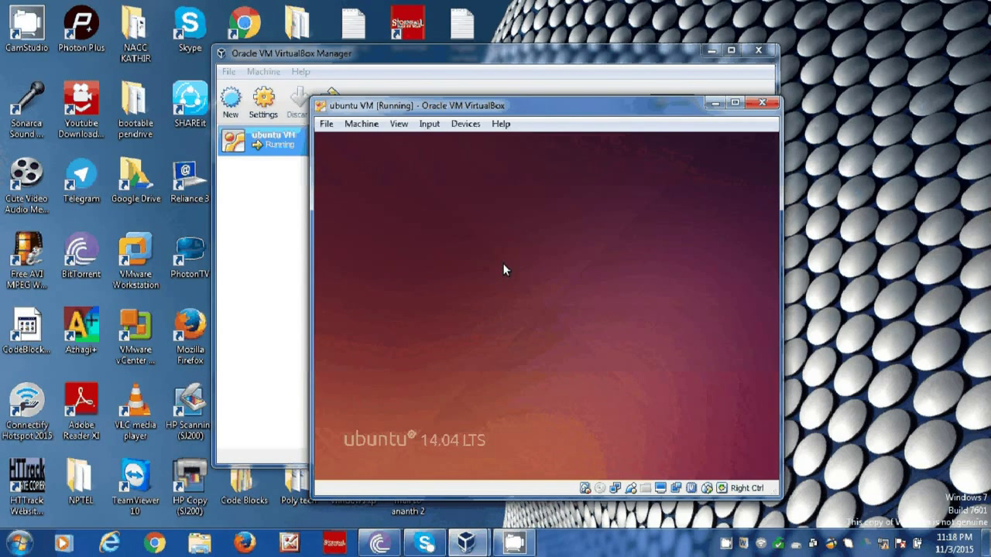
right_click(875, 125)
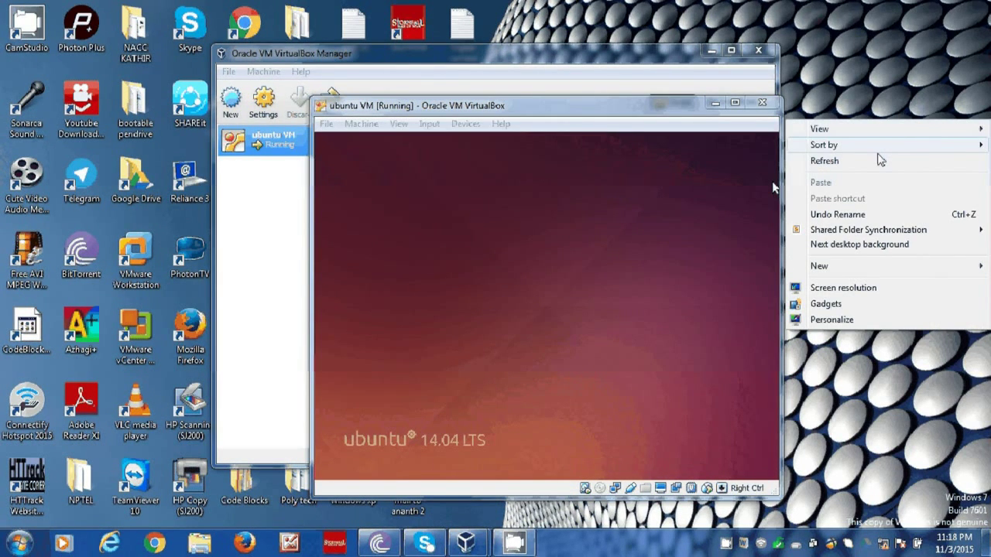
click(876, 159)
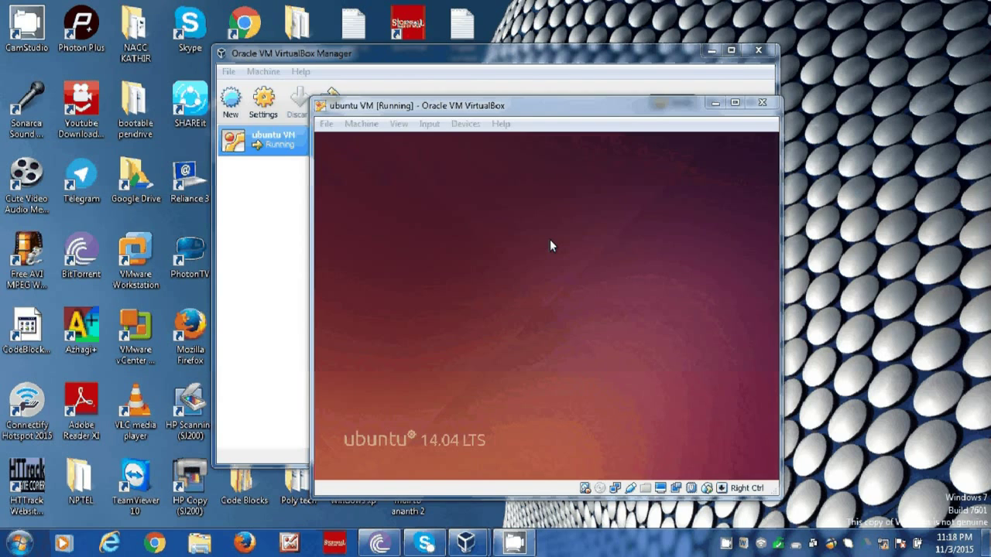
click(550, 243)
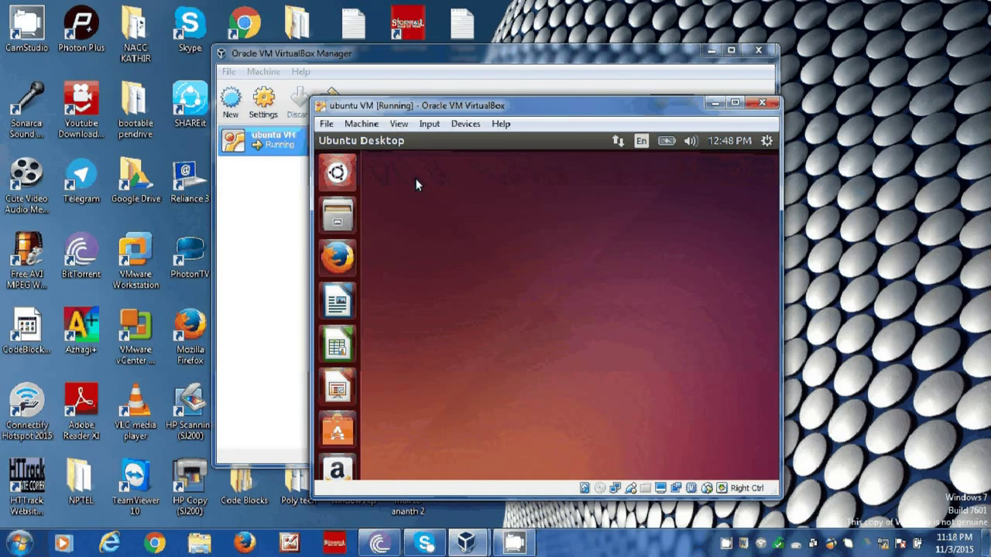
Open the Ubuntu Dash, search for "bhhjhjj", and clear the search.
key(super)
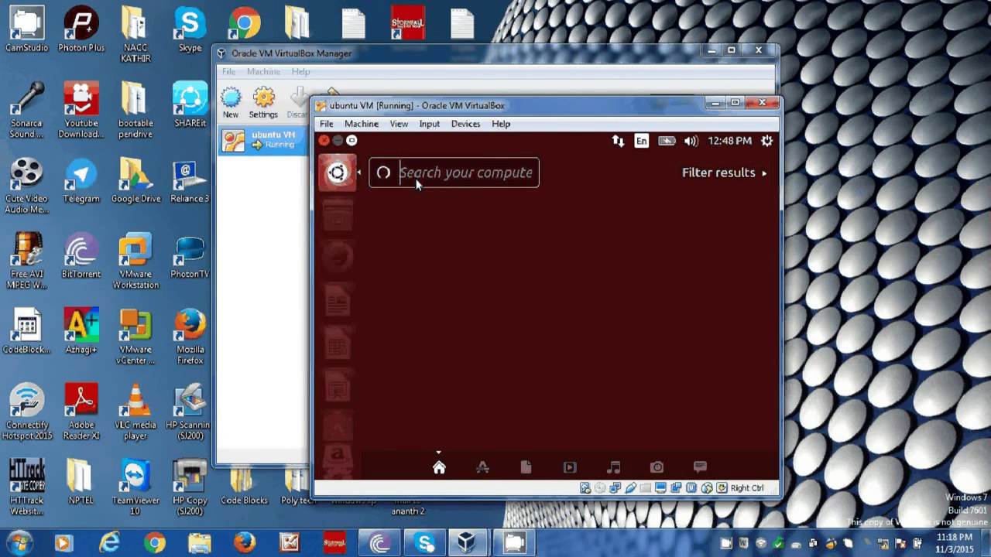
text(bh)
right_click(843, 129)
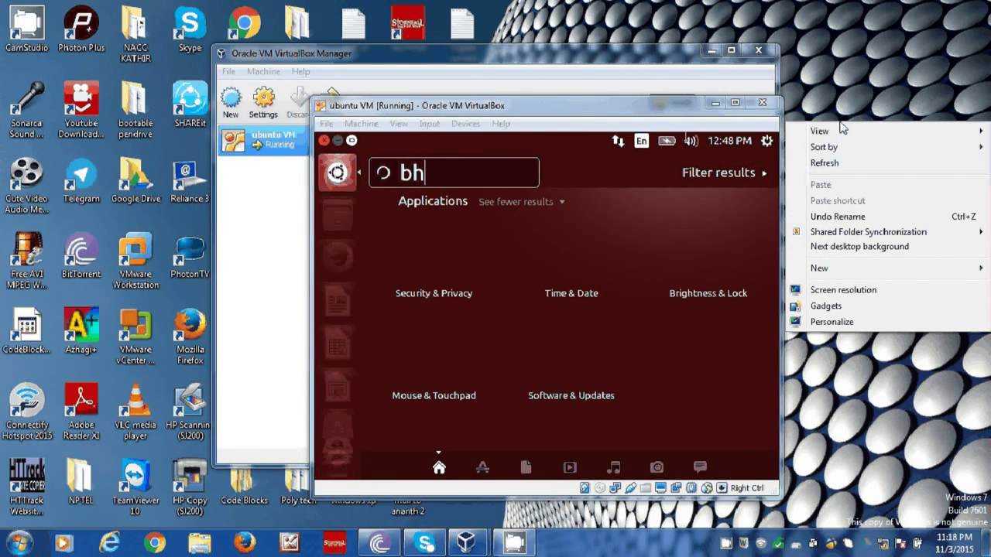
text(hjhjj)
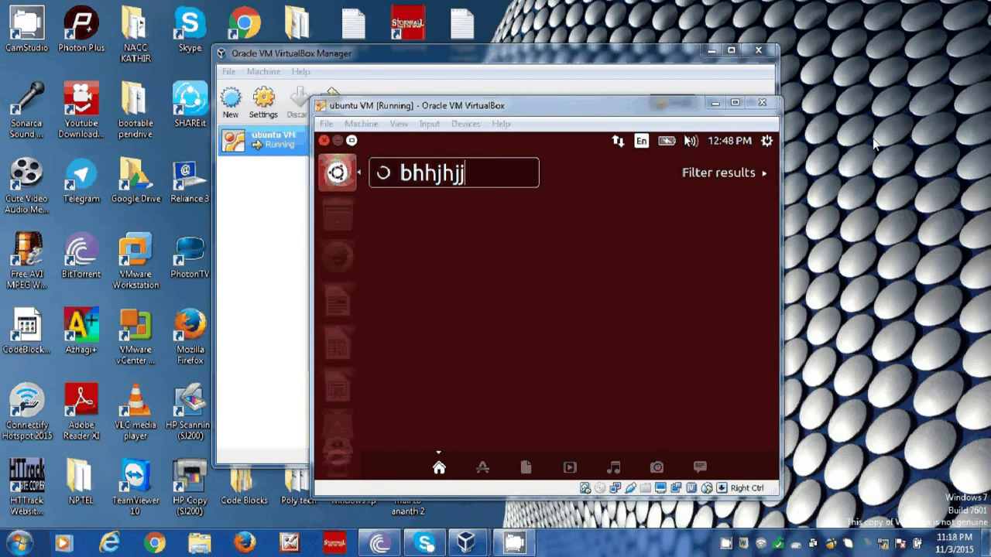
click(472, 174)
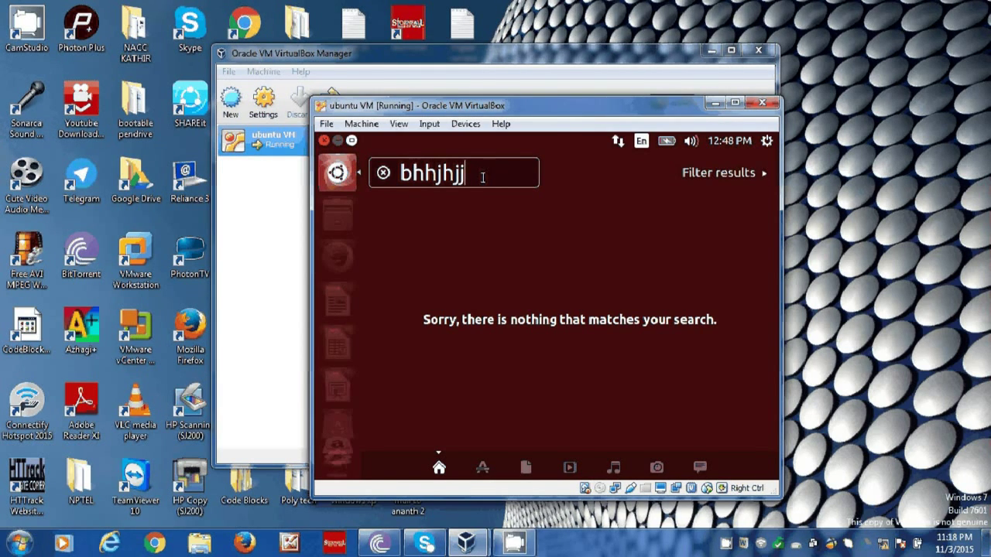
key(Escape)
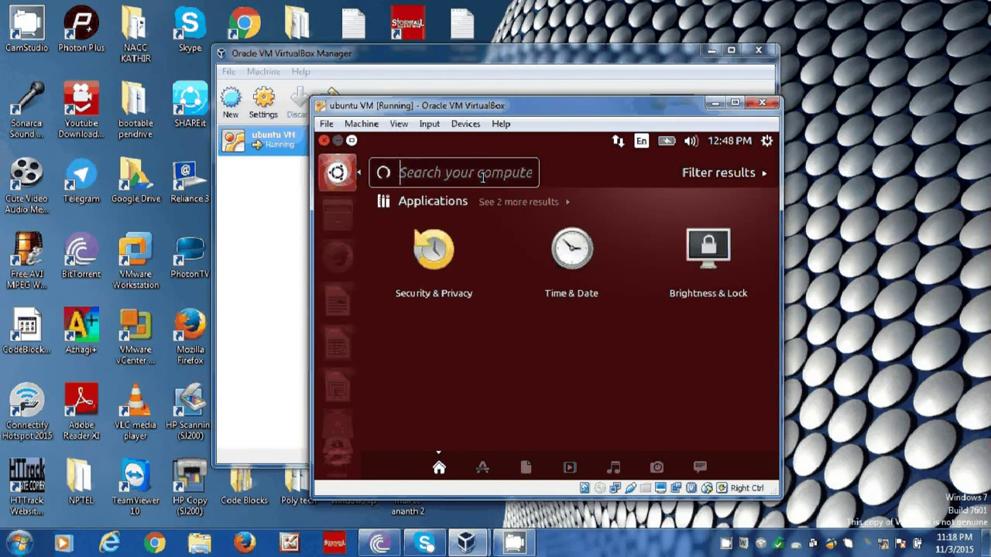